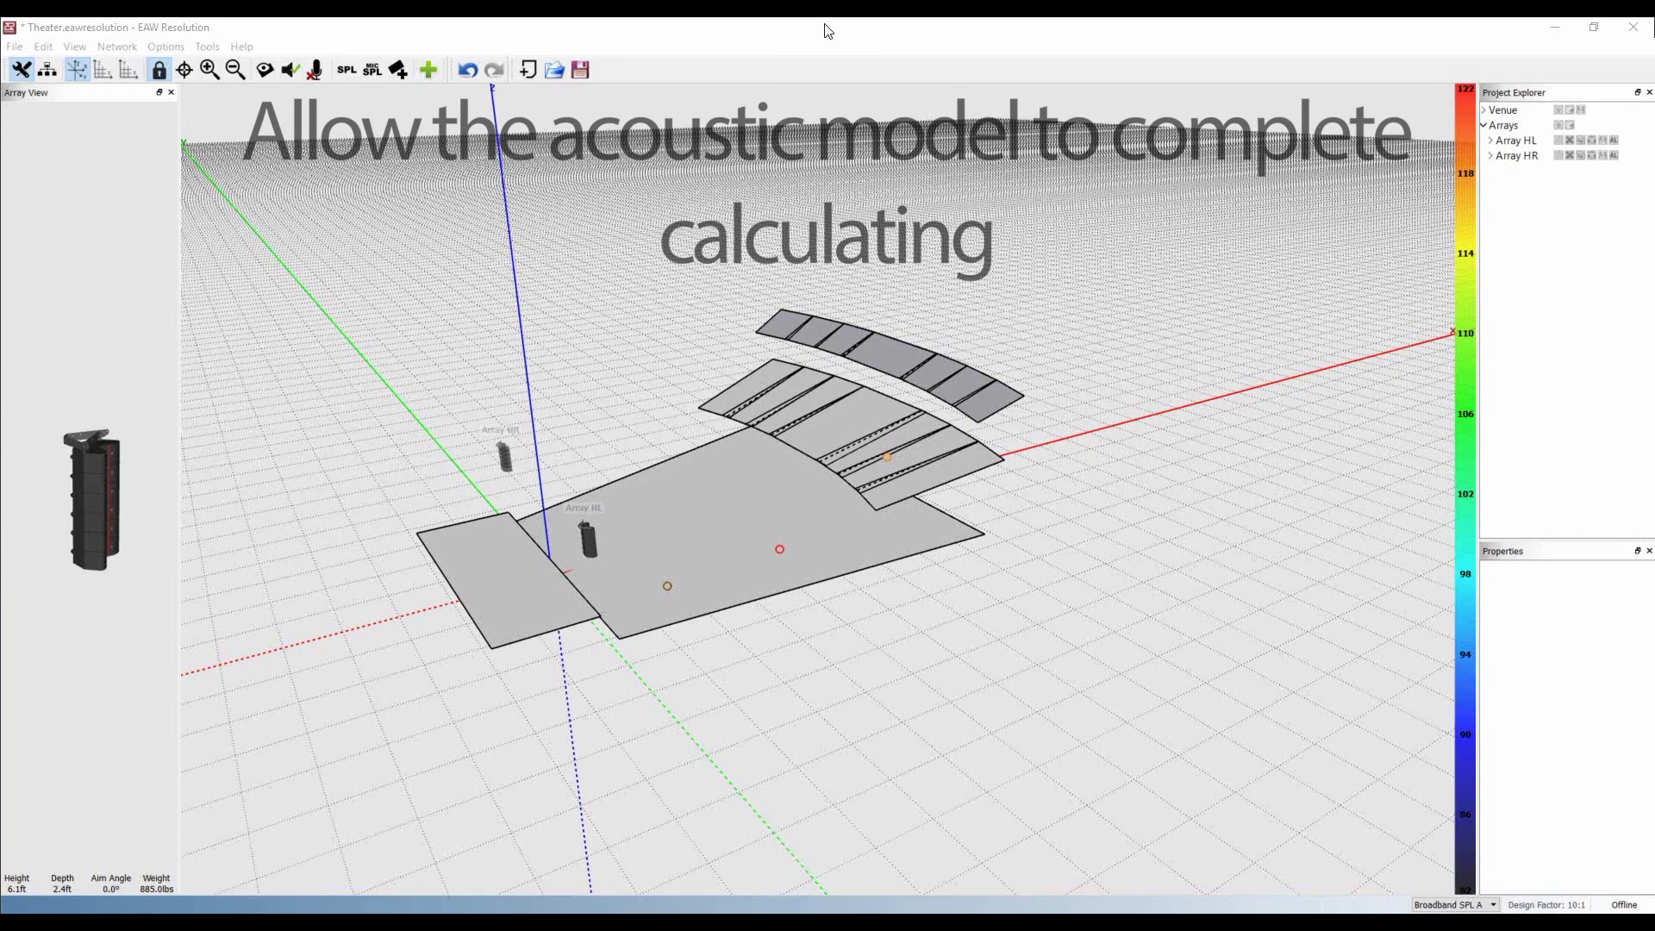
# Step: Select Array HL and show the venue as a 2-D cross-section through its position
pyautogui.click(602, 530)
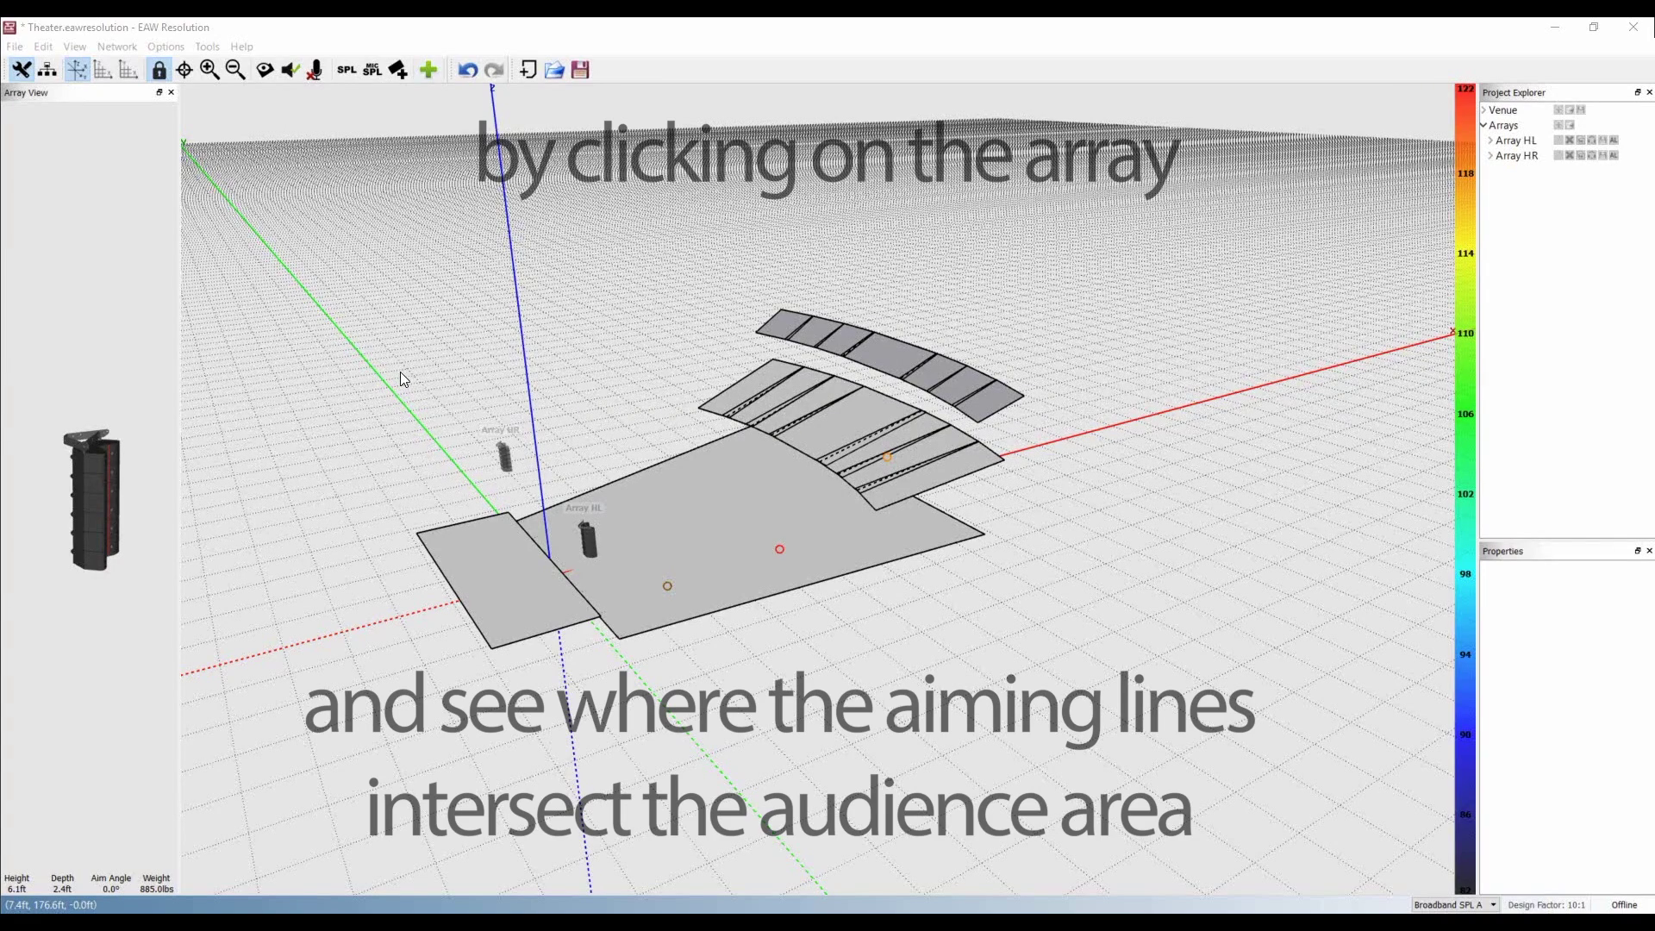
pyautogui.click(1515, 141)
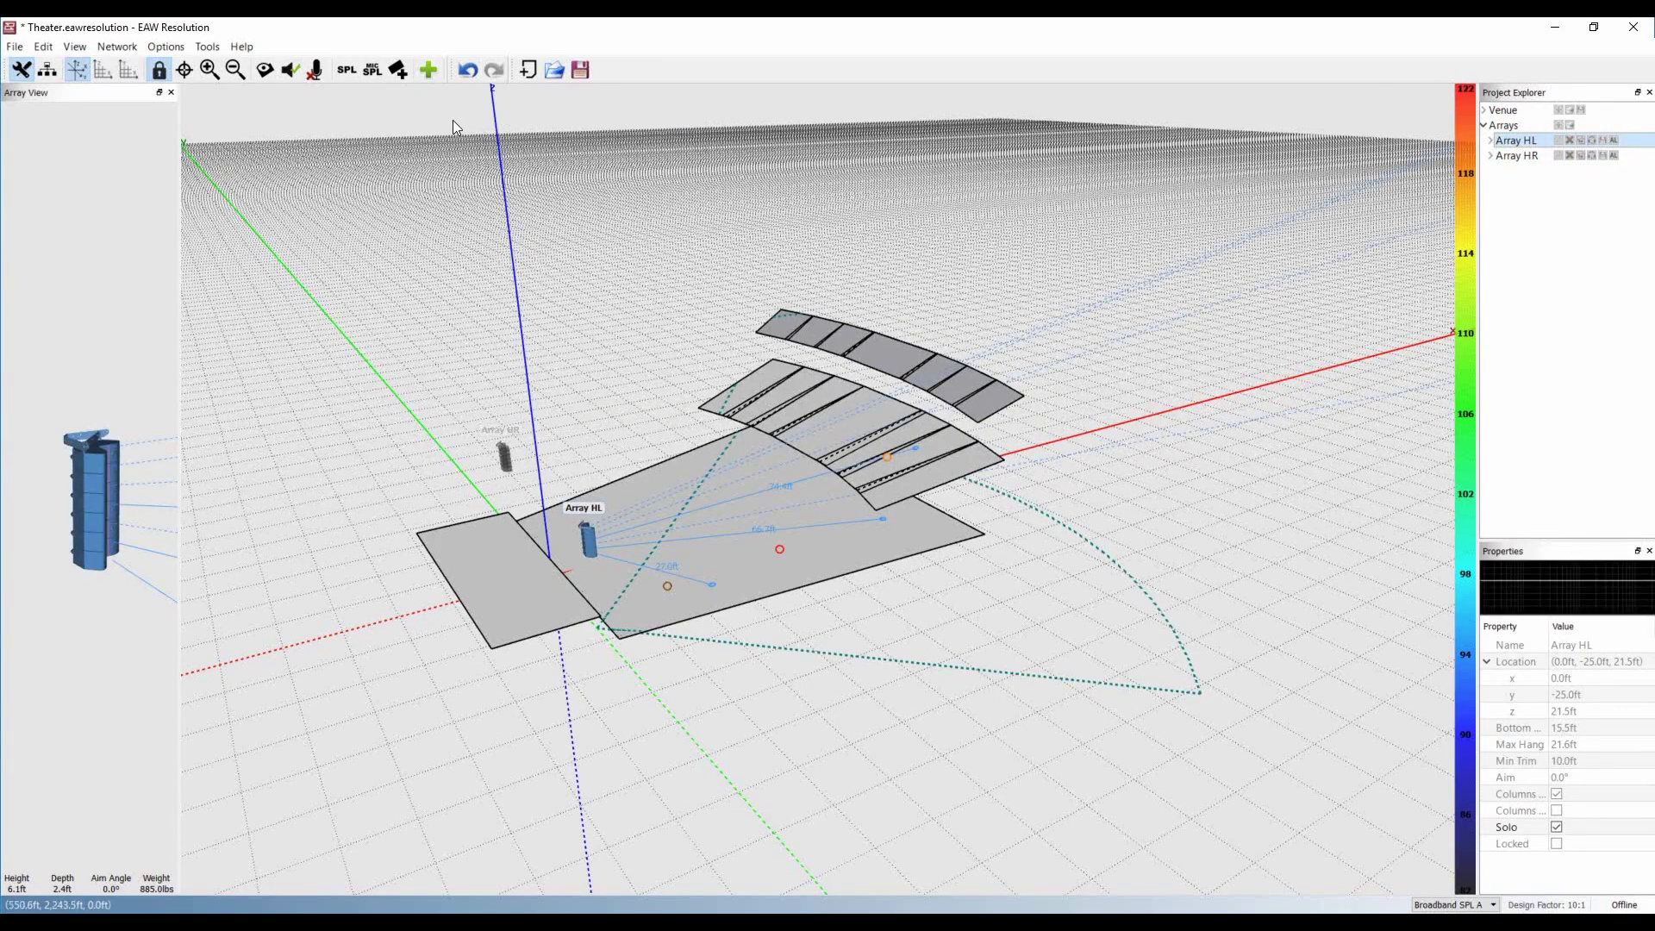
pyautogui.click(101, 71)
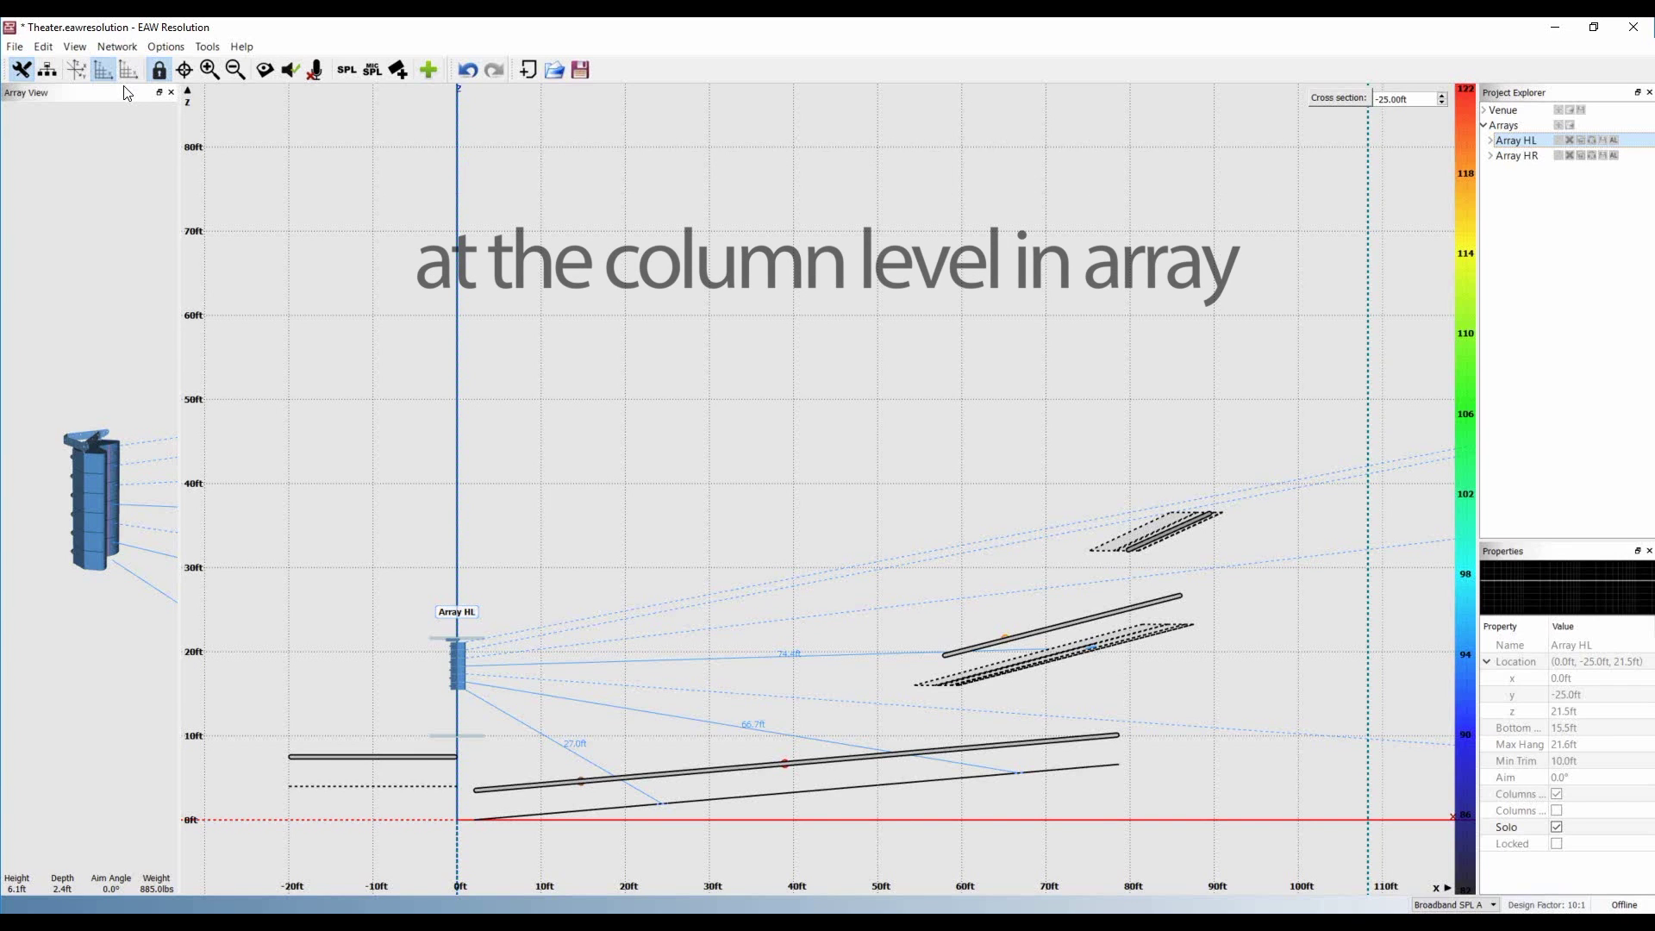
pyautogui.click(1490, 140)
# Step: Expand Array HL's first column to list its Spatial EQ zones and show Zone 2's distance range
pyautogui.click(1498, 157)
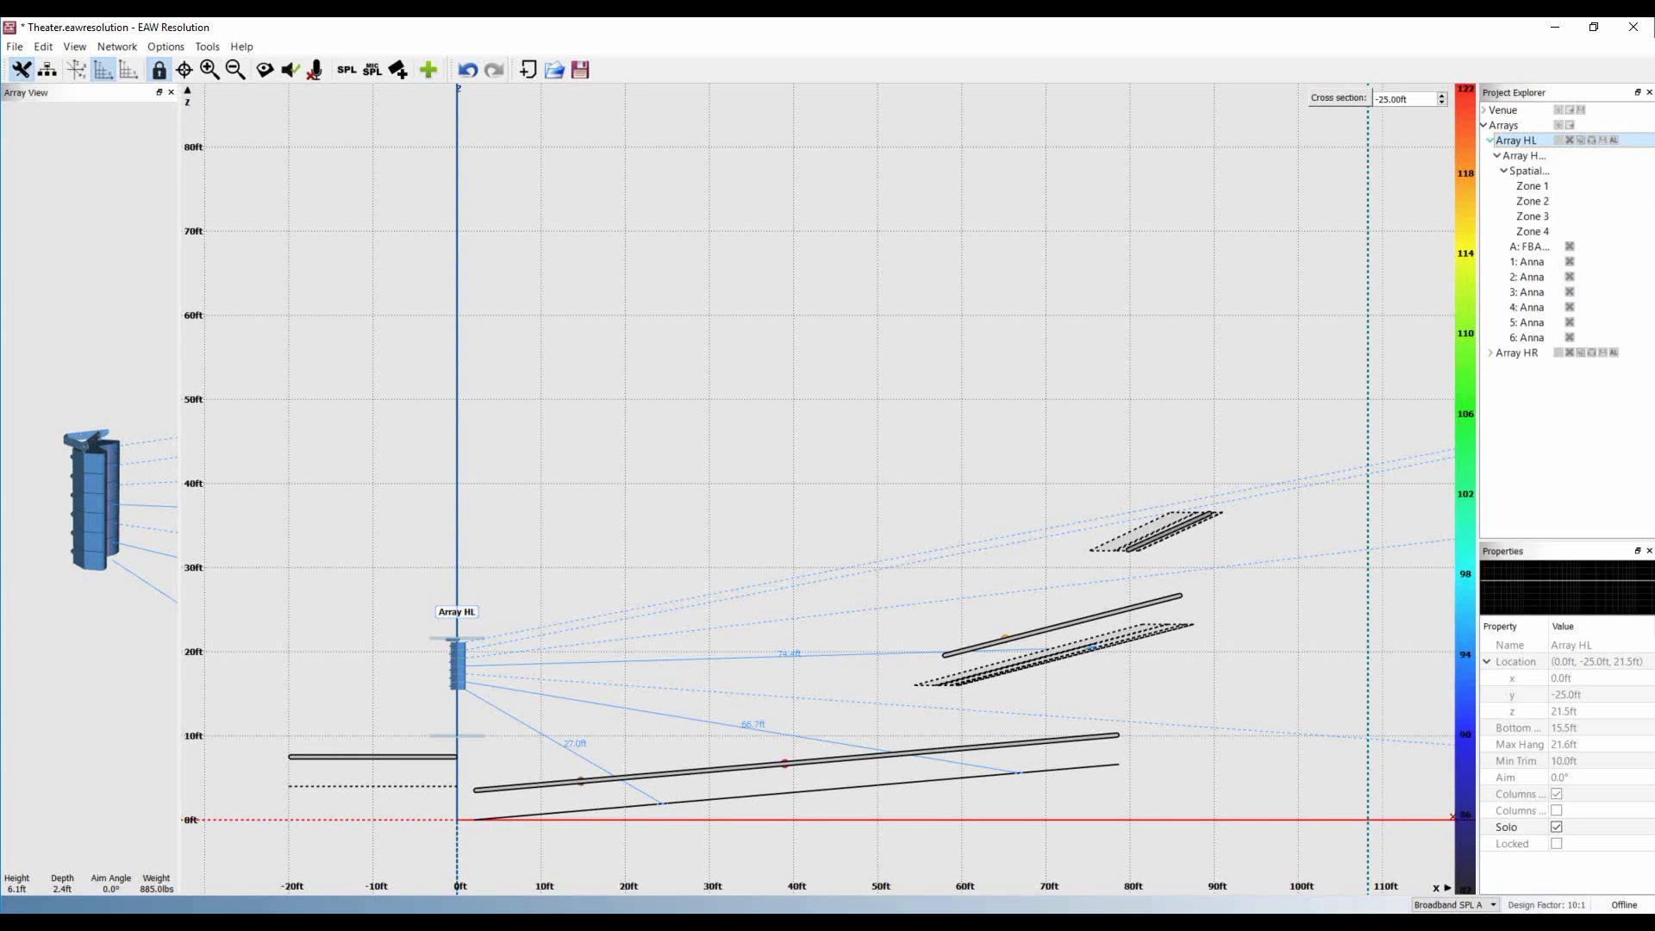
pyautogui.click(1527, 172)
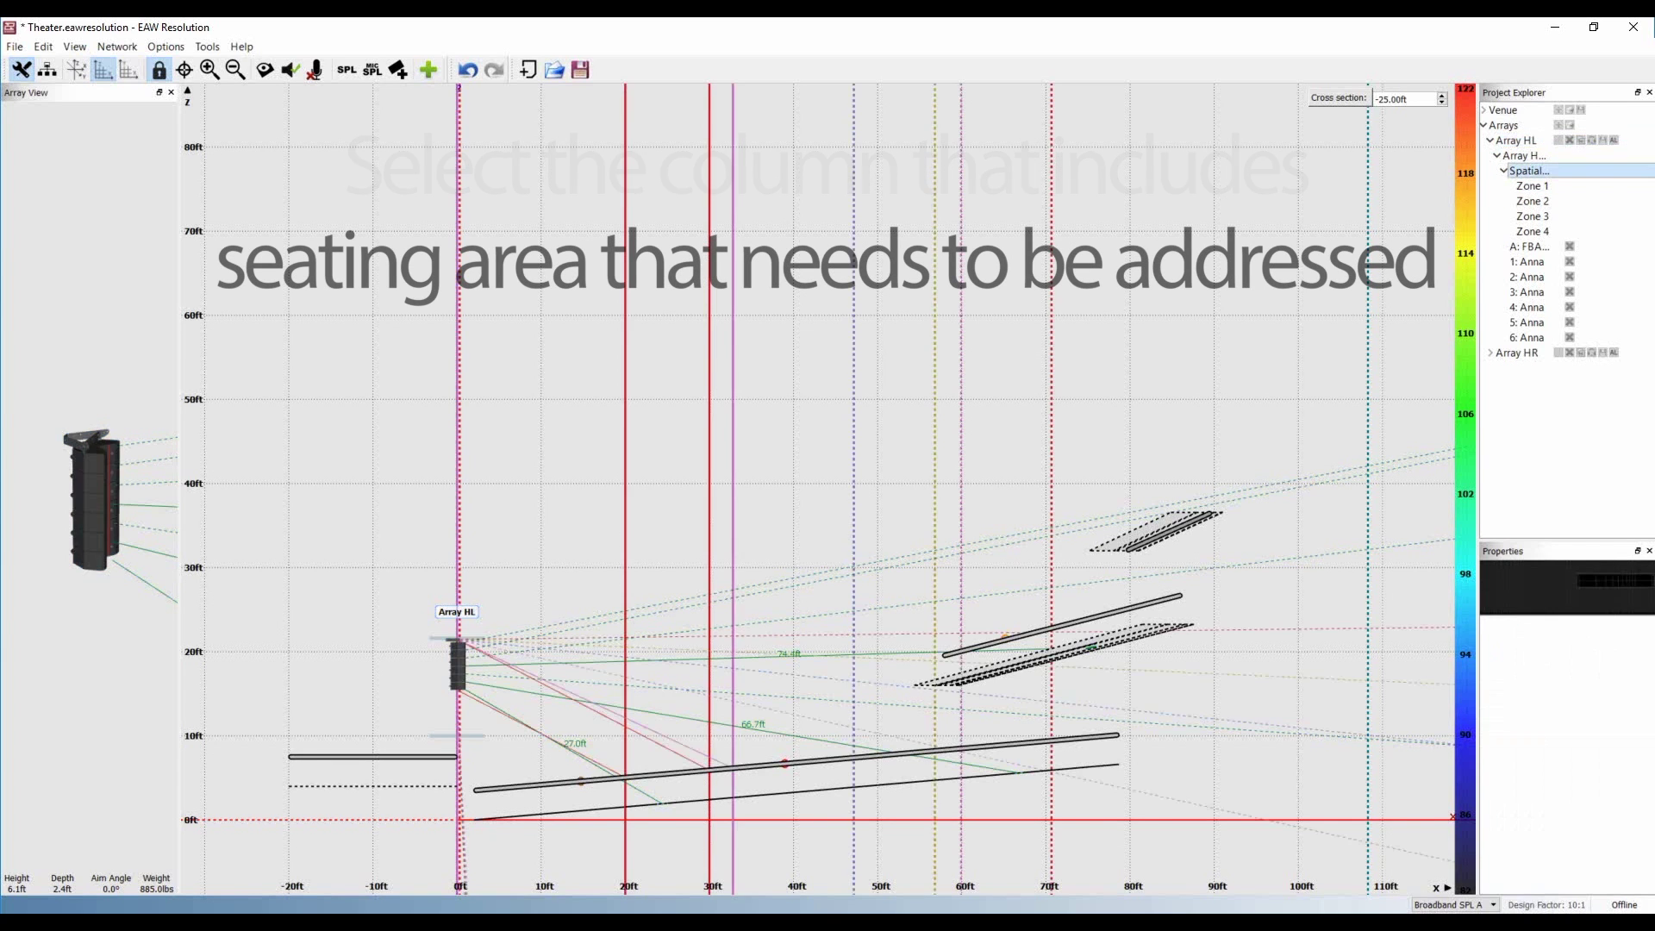
pyautogui.click(1524, 156)
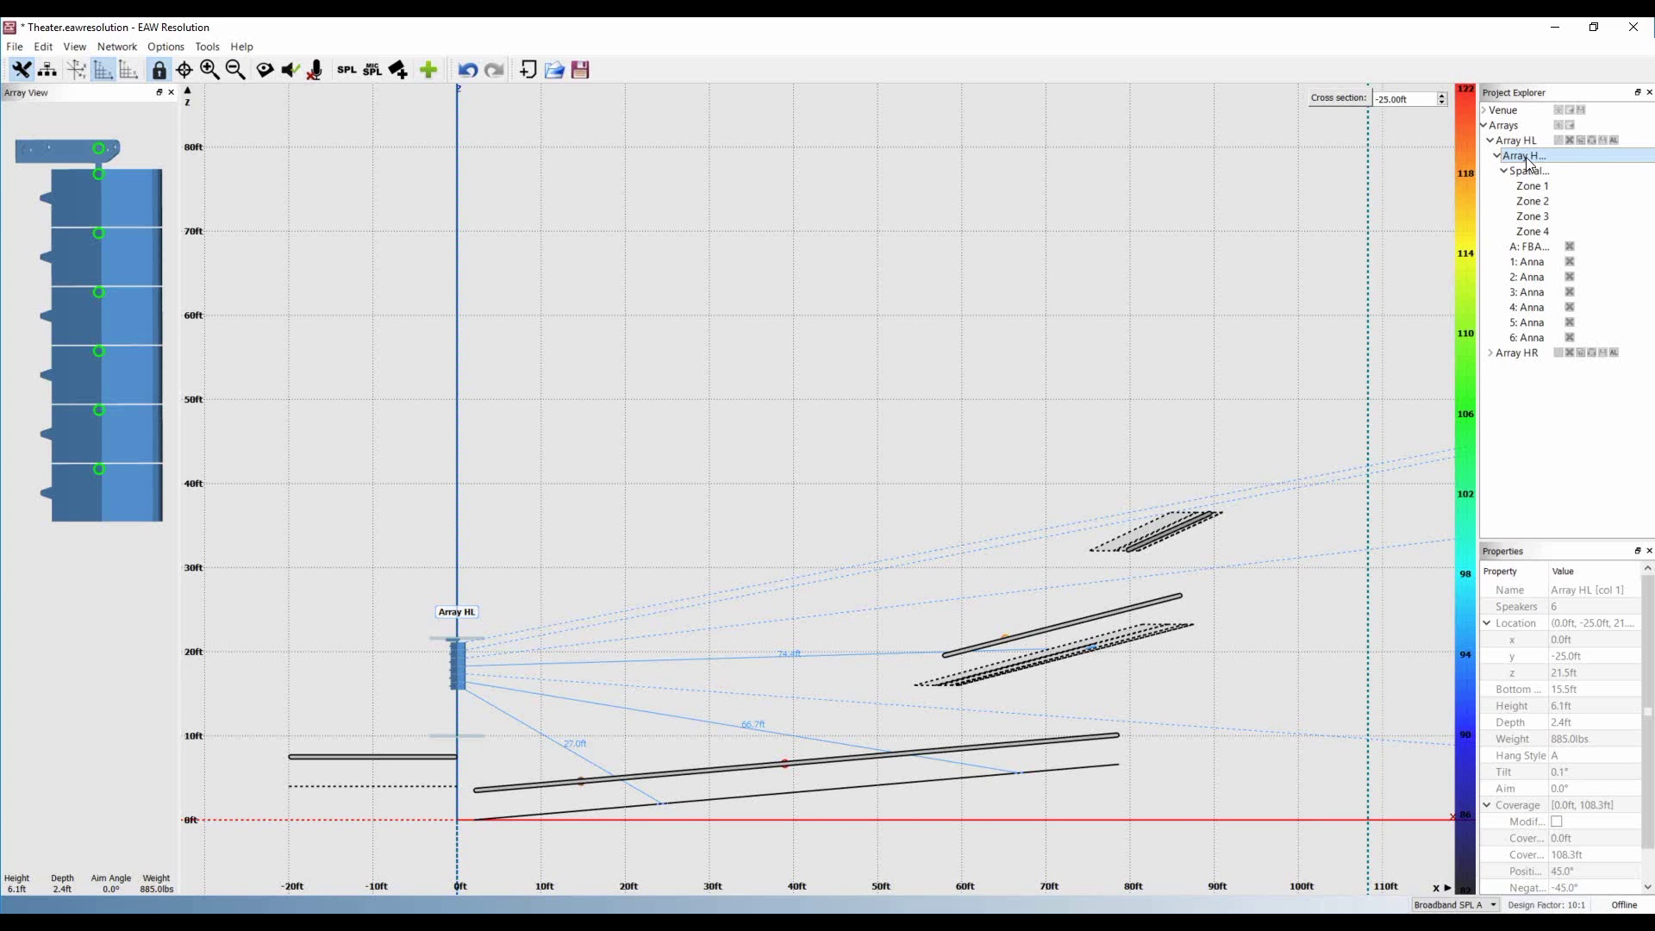
pyautogui.click(1534, 197)
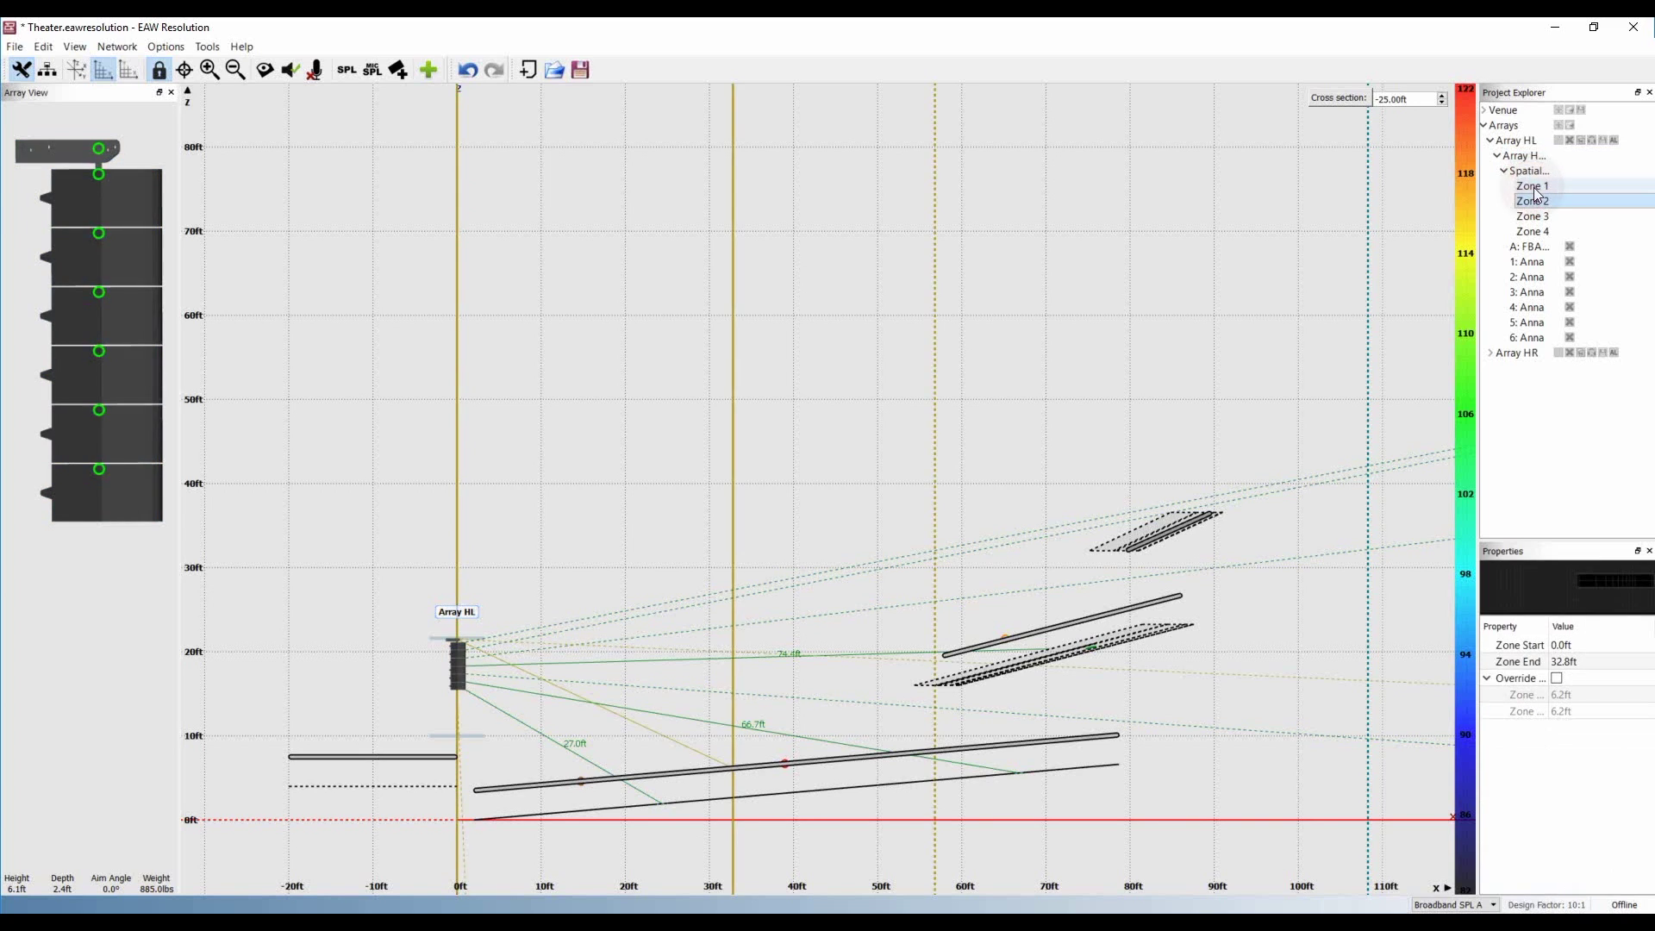
# Step: Set Zone 1's start to 50 ft and end to 90 ft, and enable its height override
pyautogui.click(1534, 187)
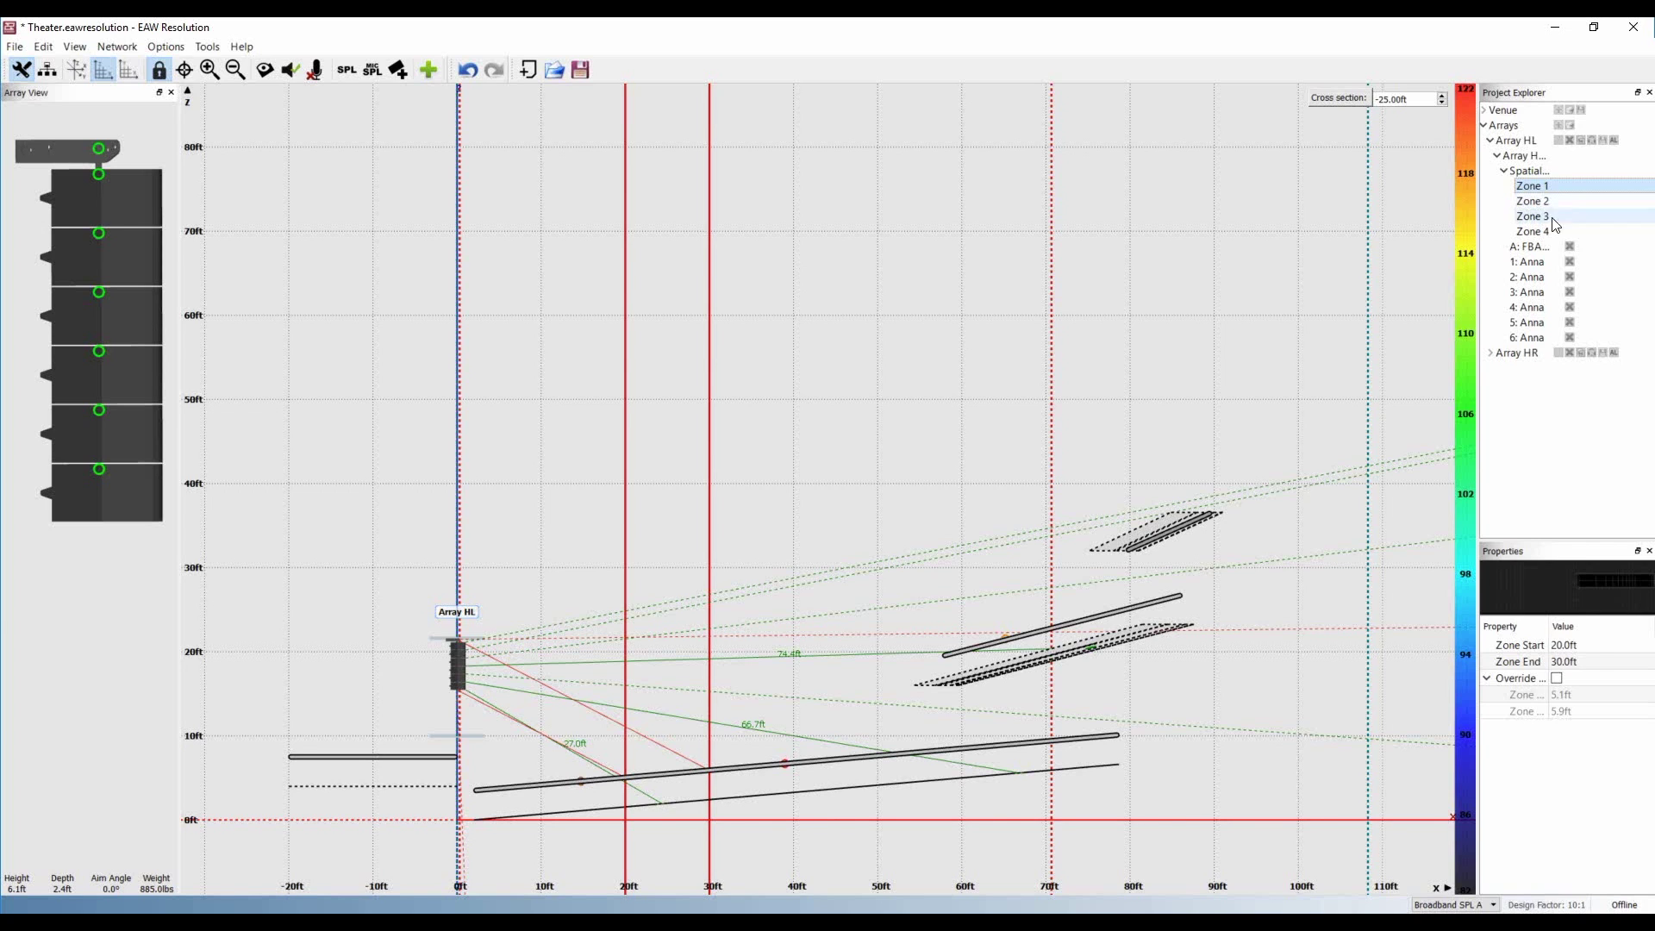
pyautogui.click(1592, 644)
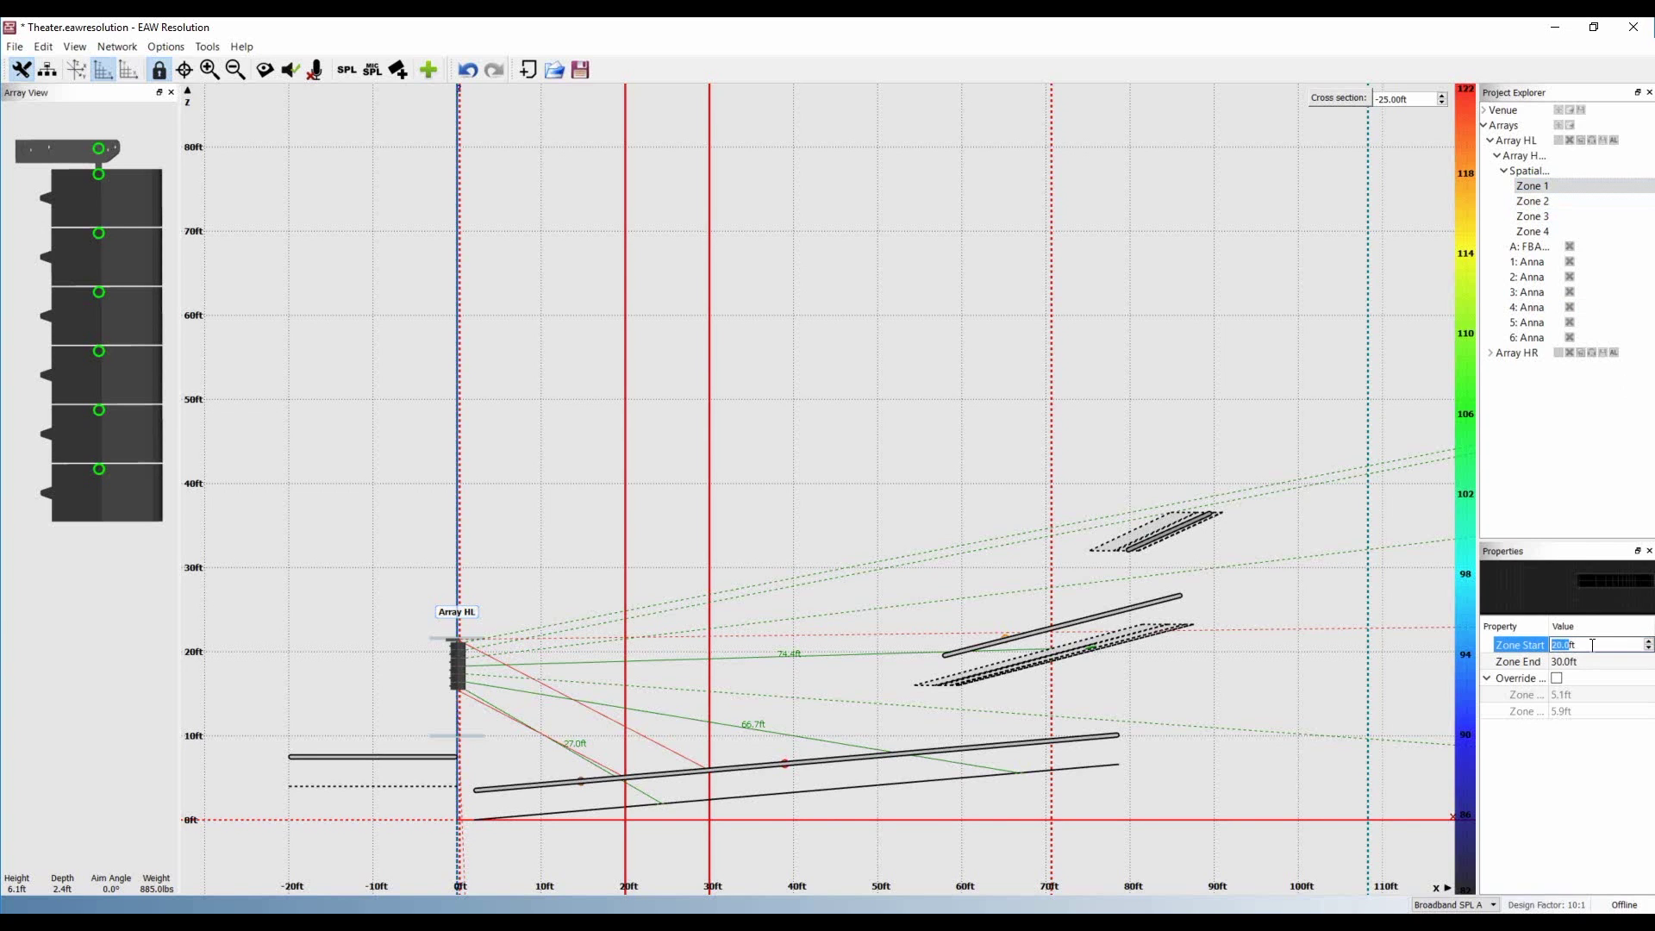
pyautogui.write('50')
pyautogui.press('Tab')
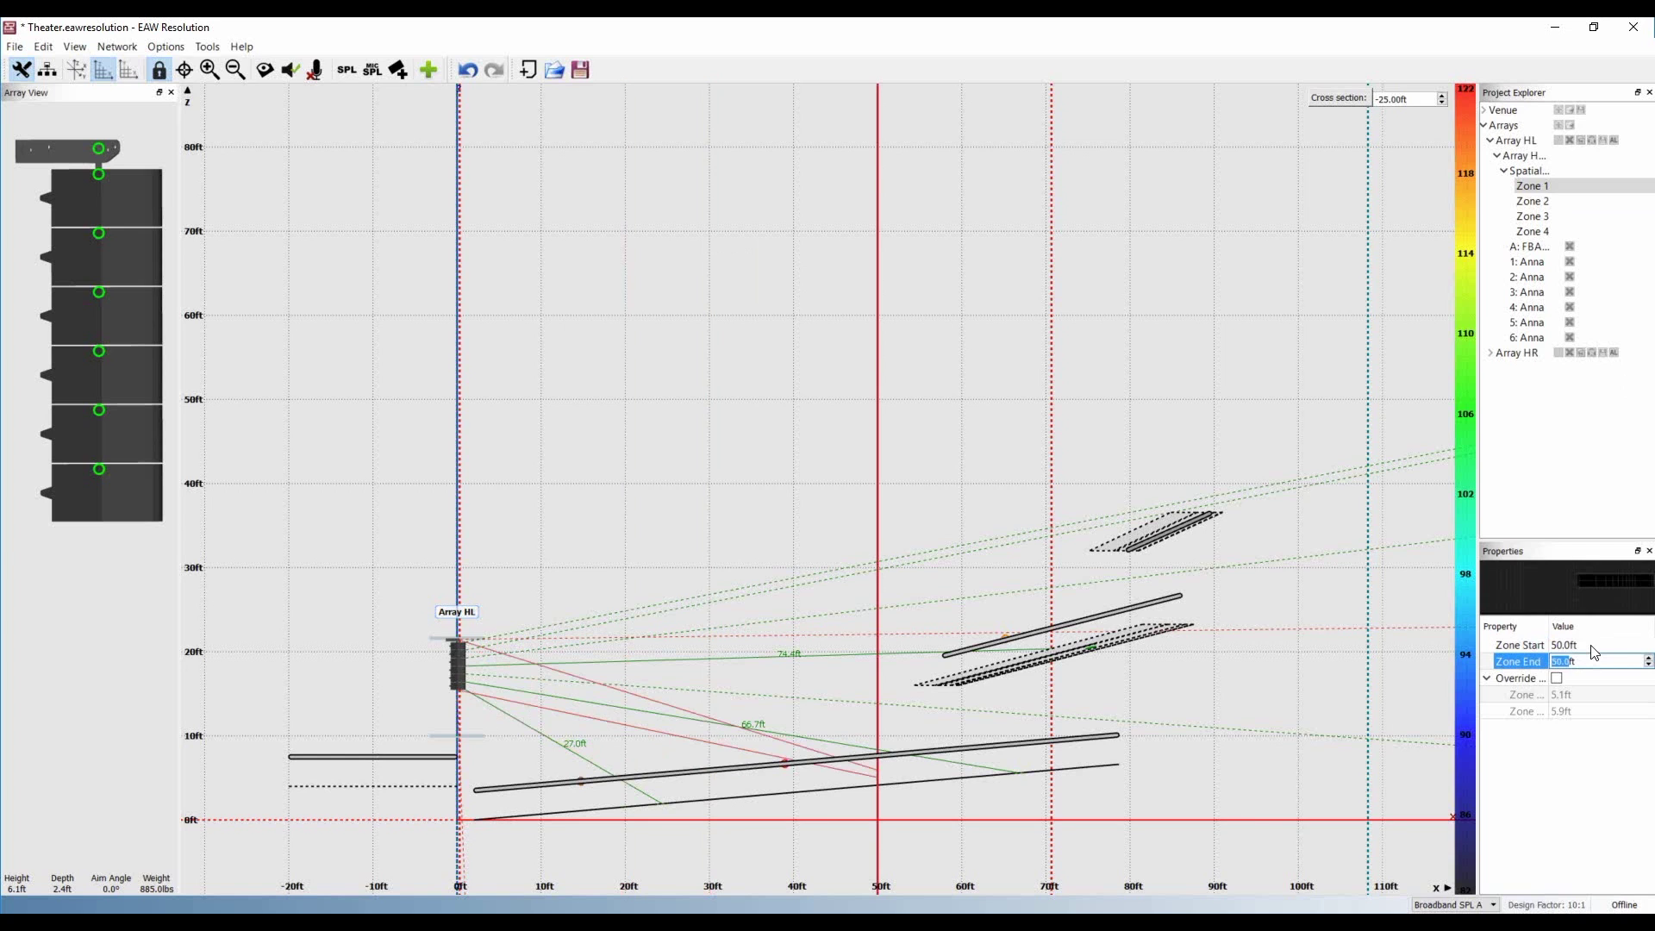
pyautogui.write('90')
pyautogui.press('Tab')
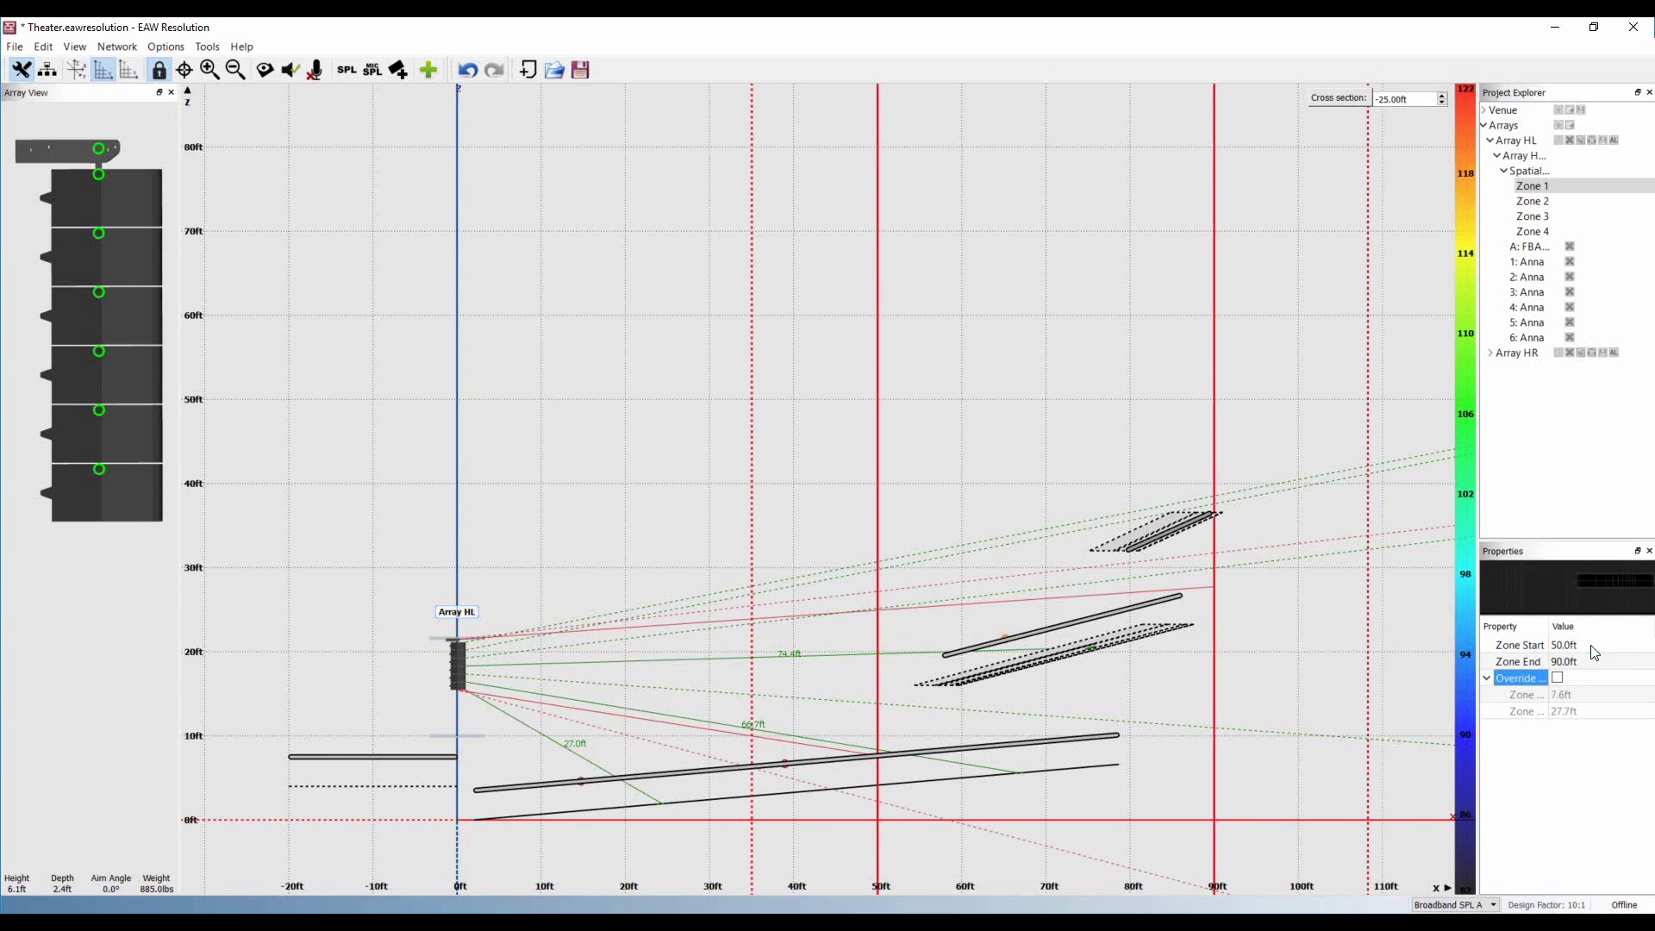
pyautogui.click(1557, 677)
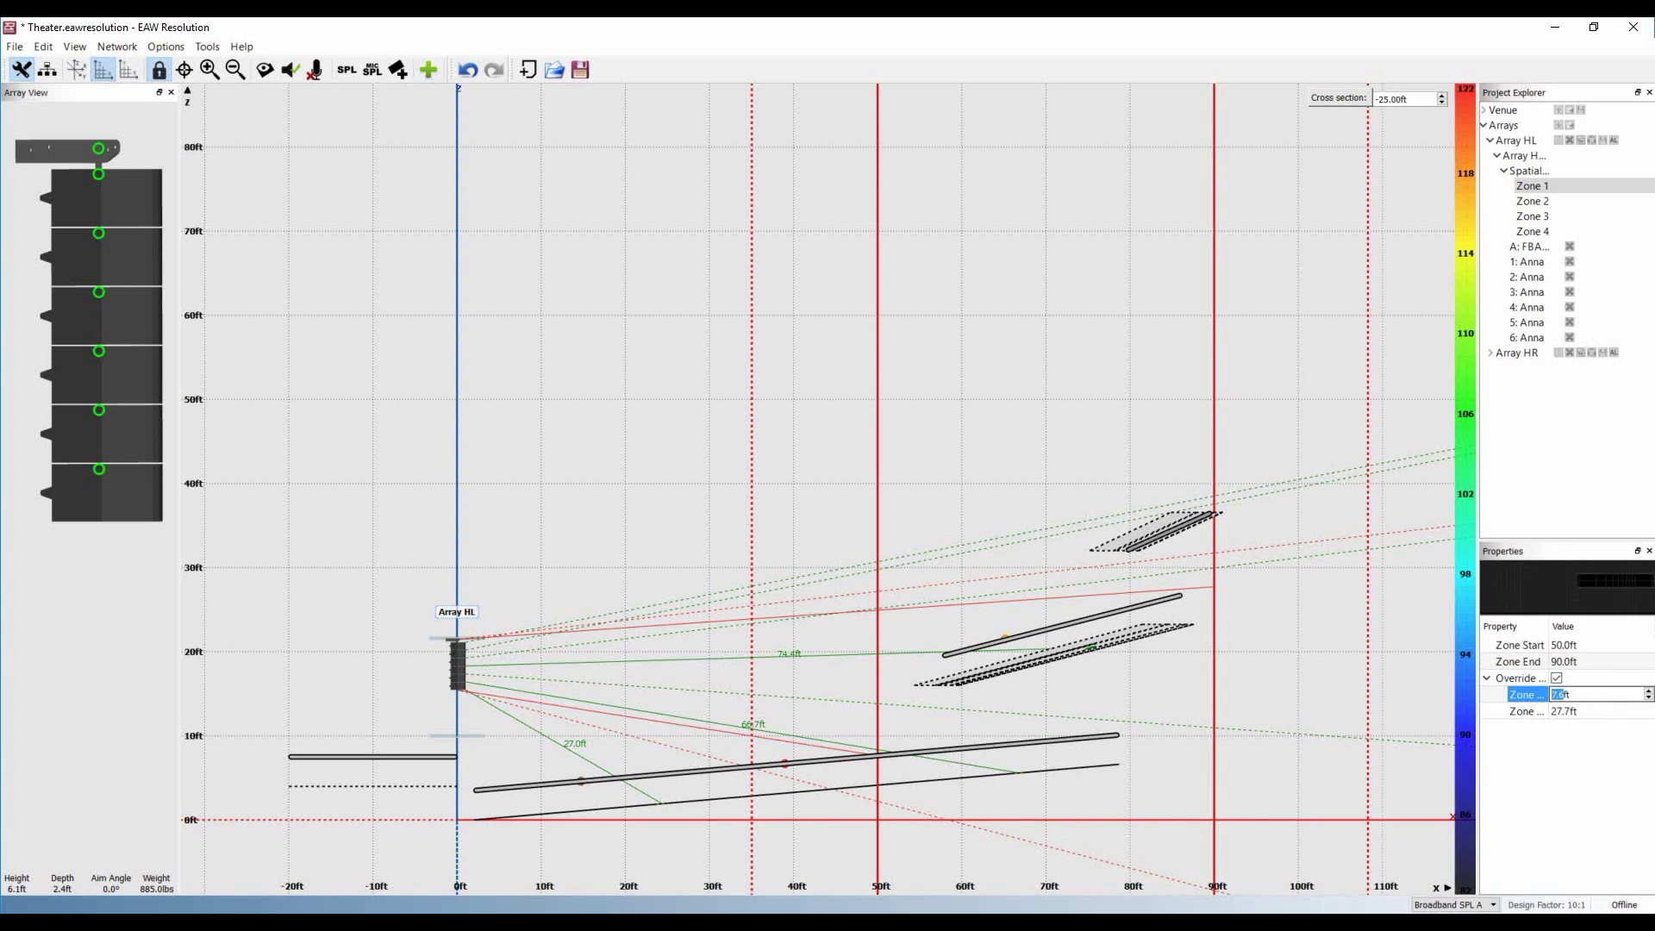
# Step: Set Zone 1's override heights to 15 ft lower and 35 ft upper
pyautogui.write('15')
pyautogui.click(1585, 711)
pyautogui.write('35')
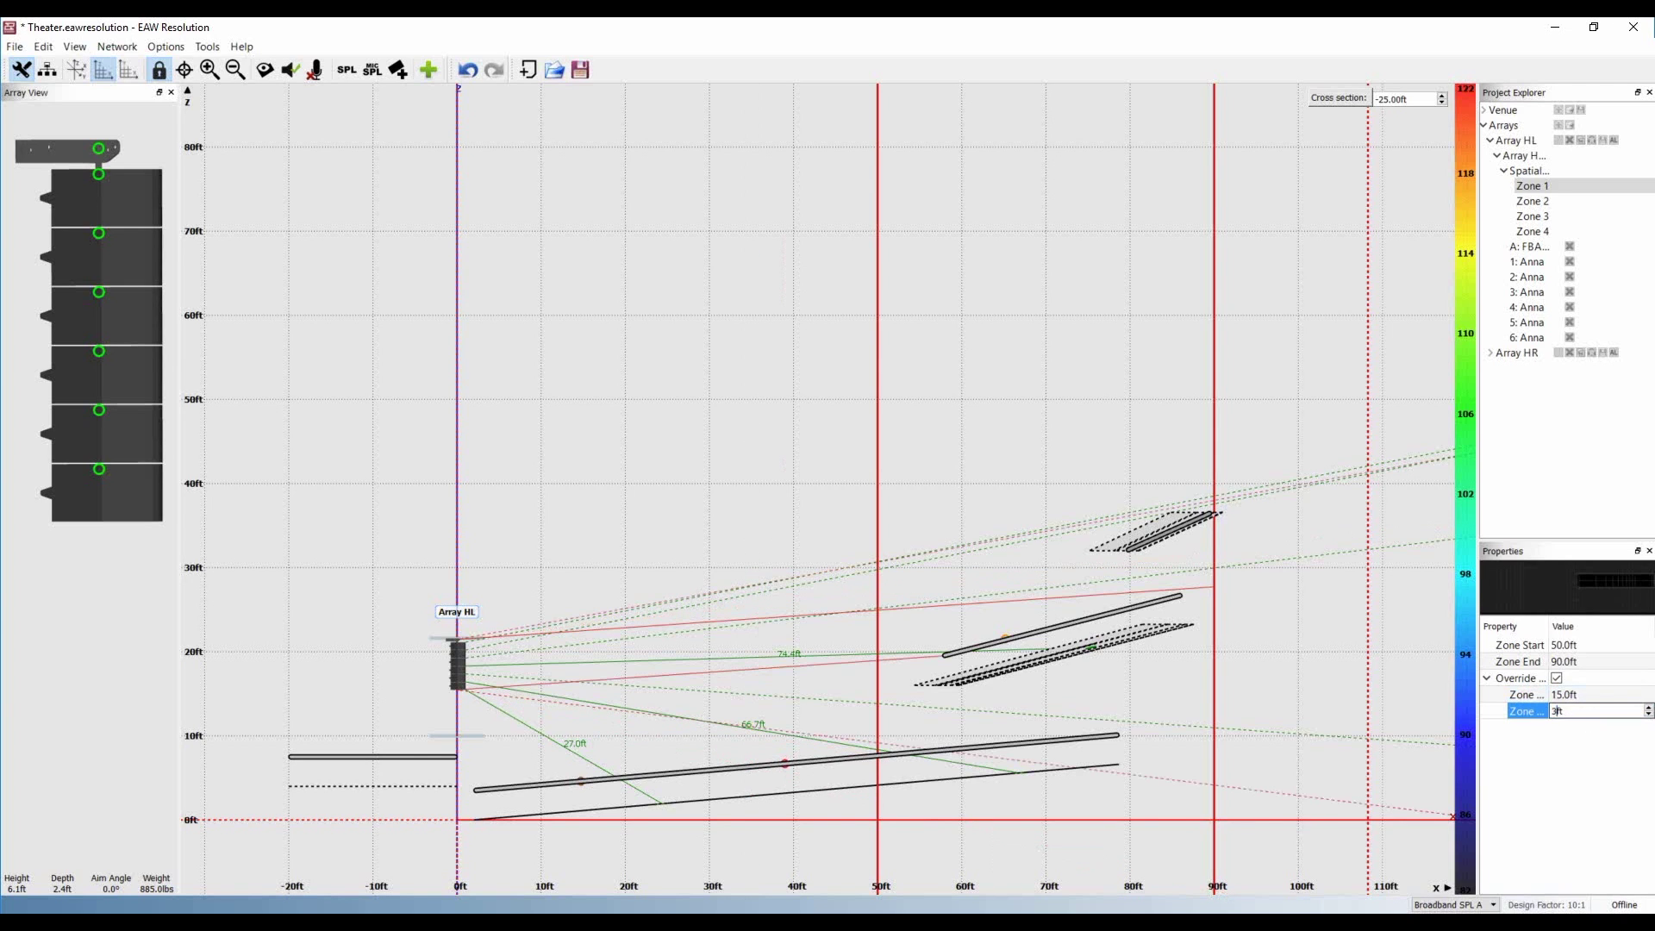
pyautogui.press('Return')
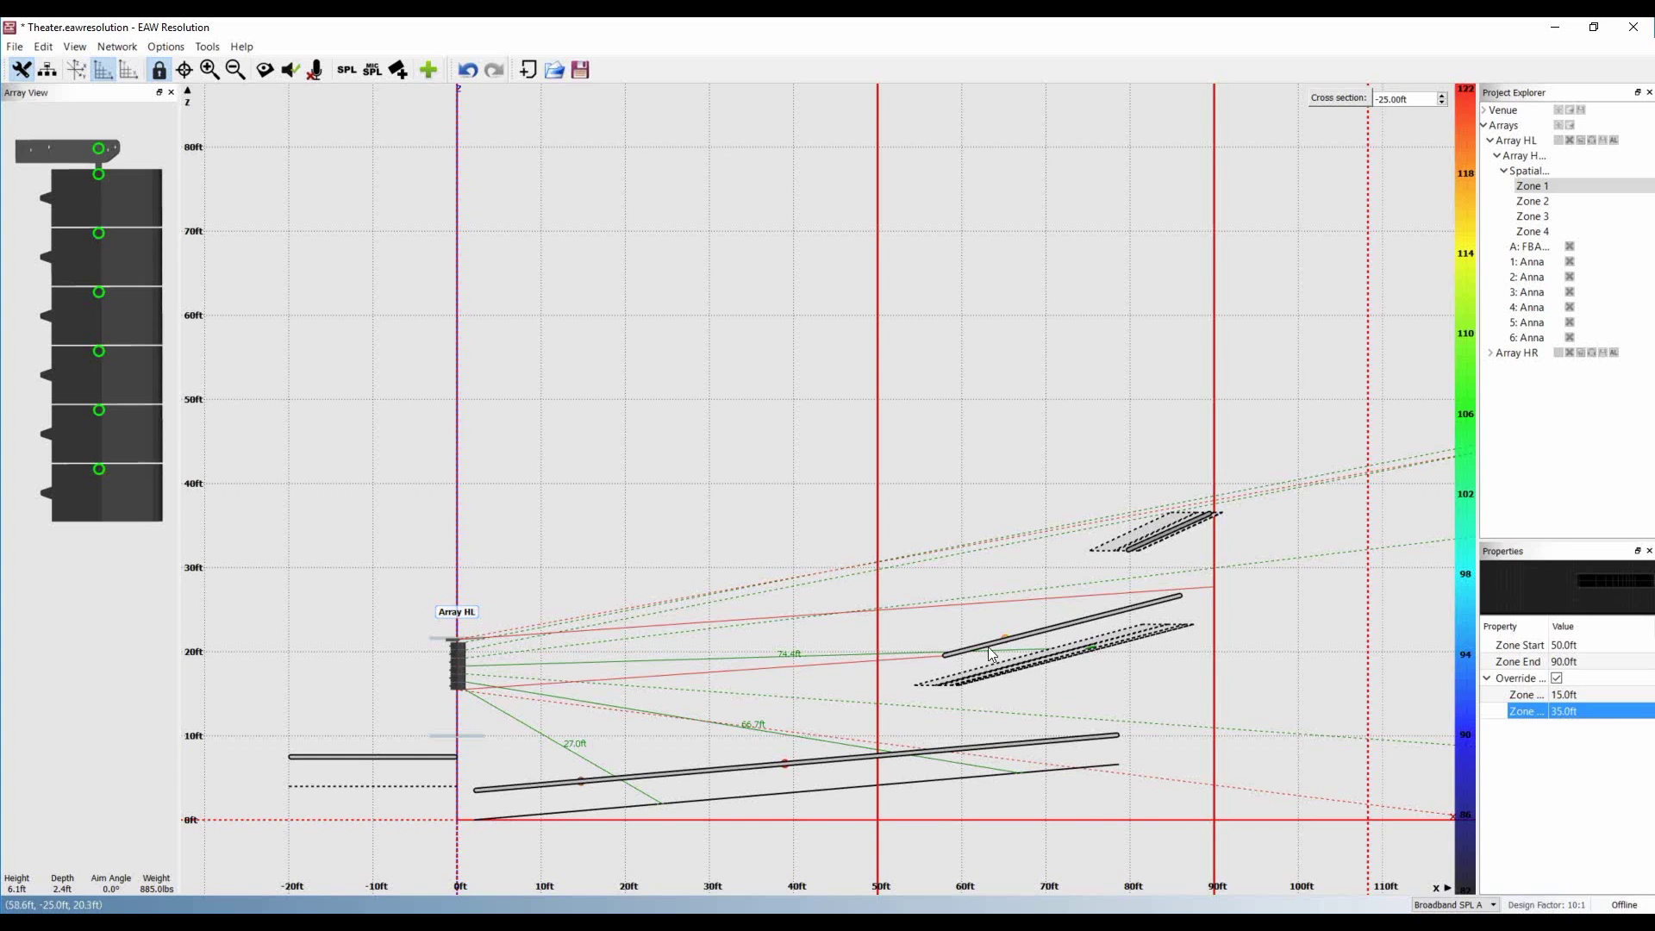
# Step: Set Zone 1's spatial equalizer filter to 8000 Hz with −3 dB gain
pyautogui.doubleClick(1572, 591)
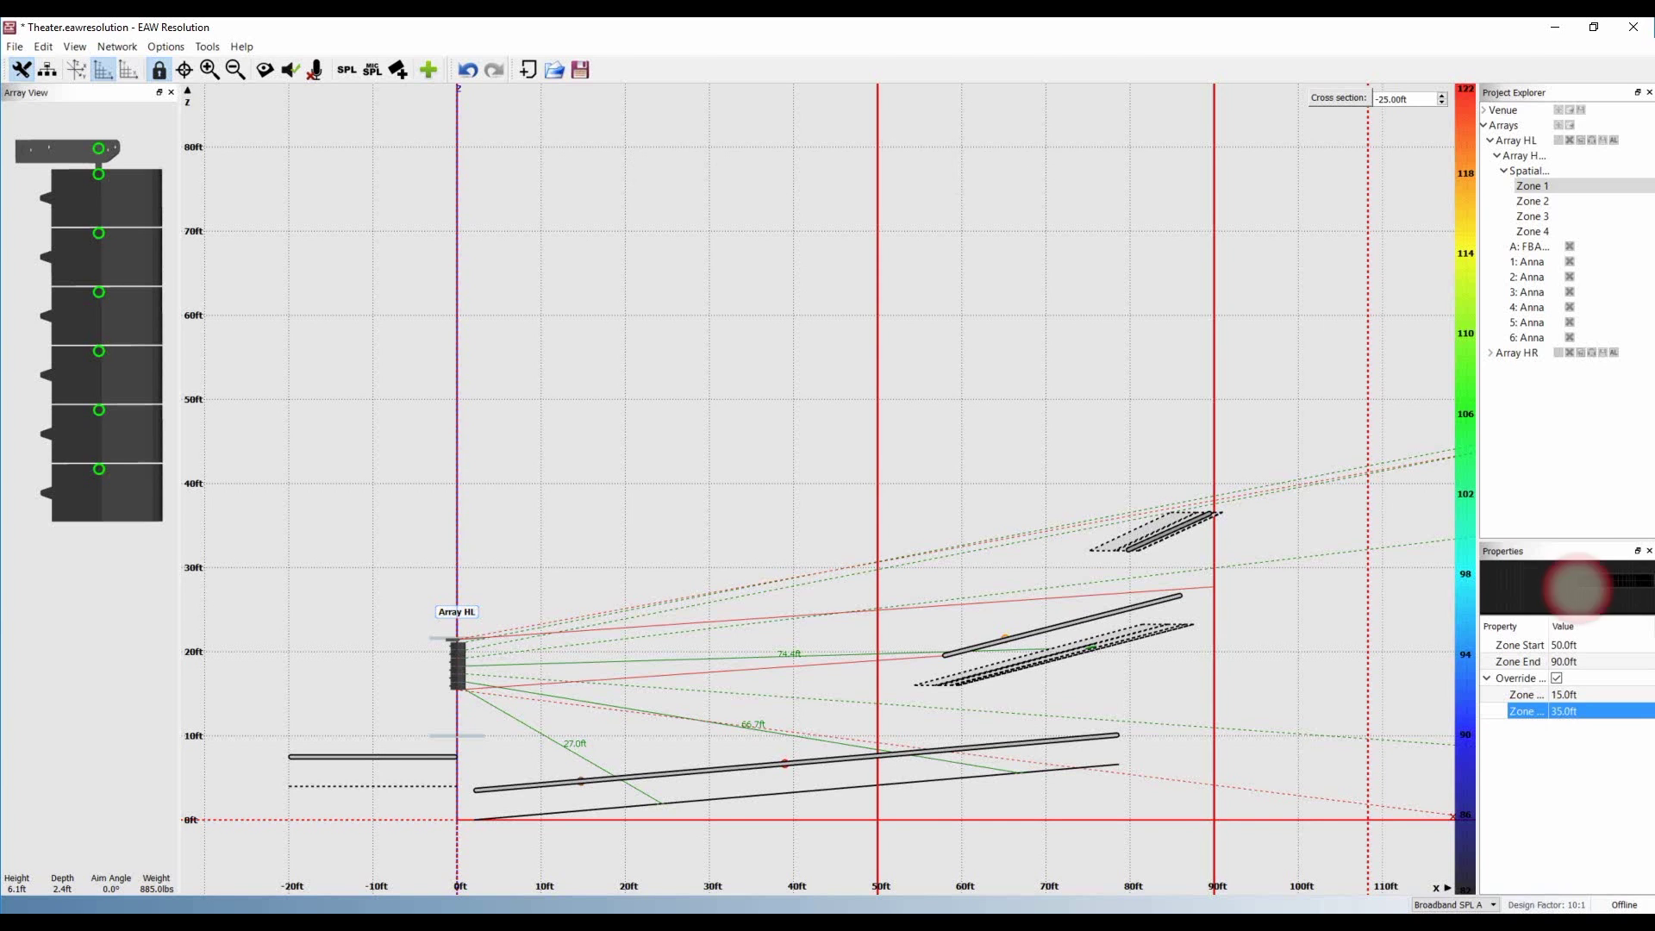
pyautogui.moveTo(1151, 276); pyautogui.dragTo(1077, 282)
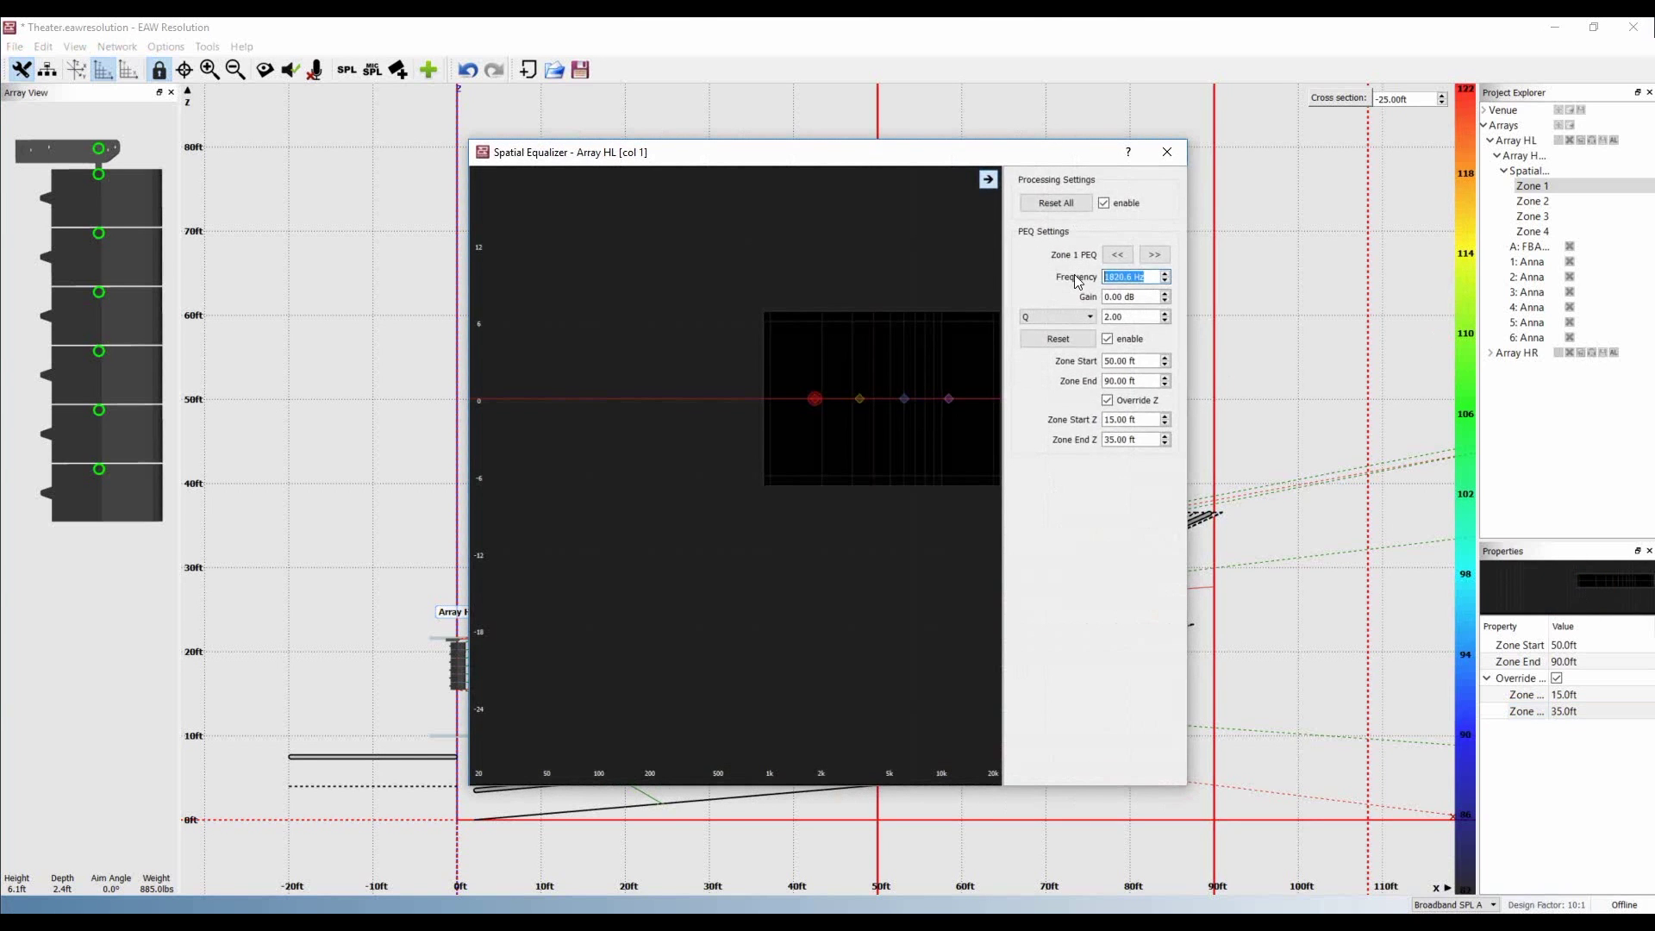
pyautogui.write('8000')
pyautogui.press('Tab')
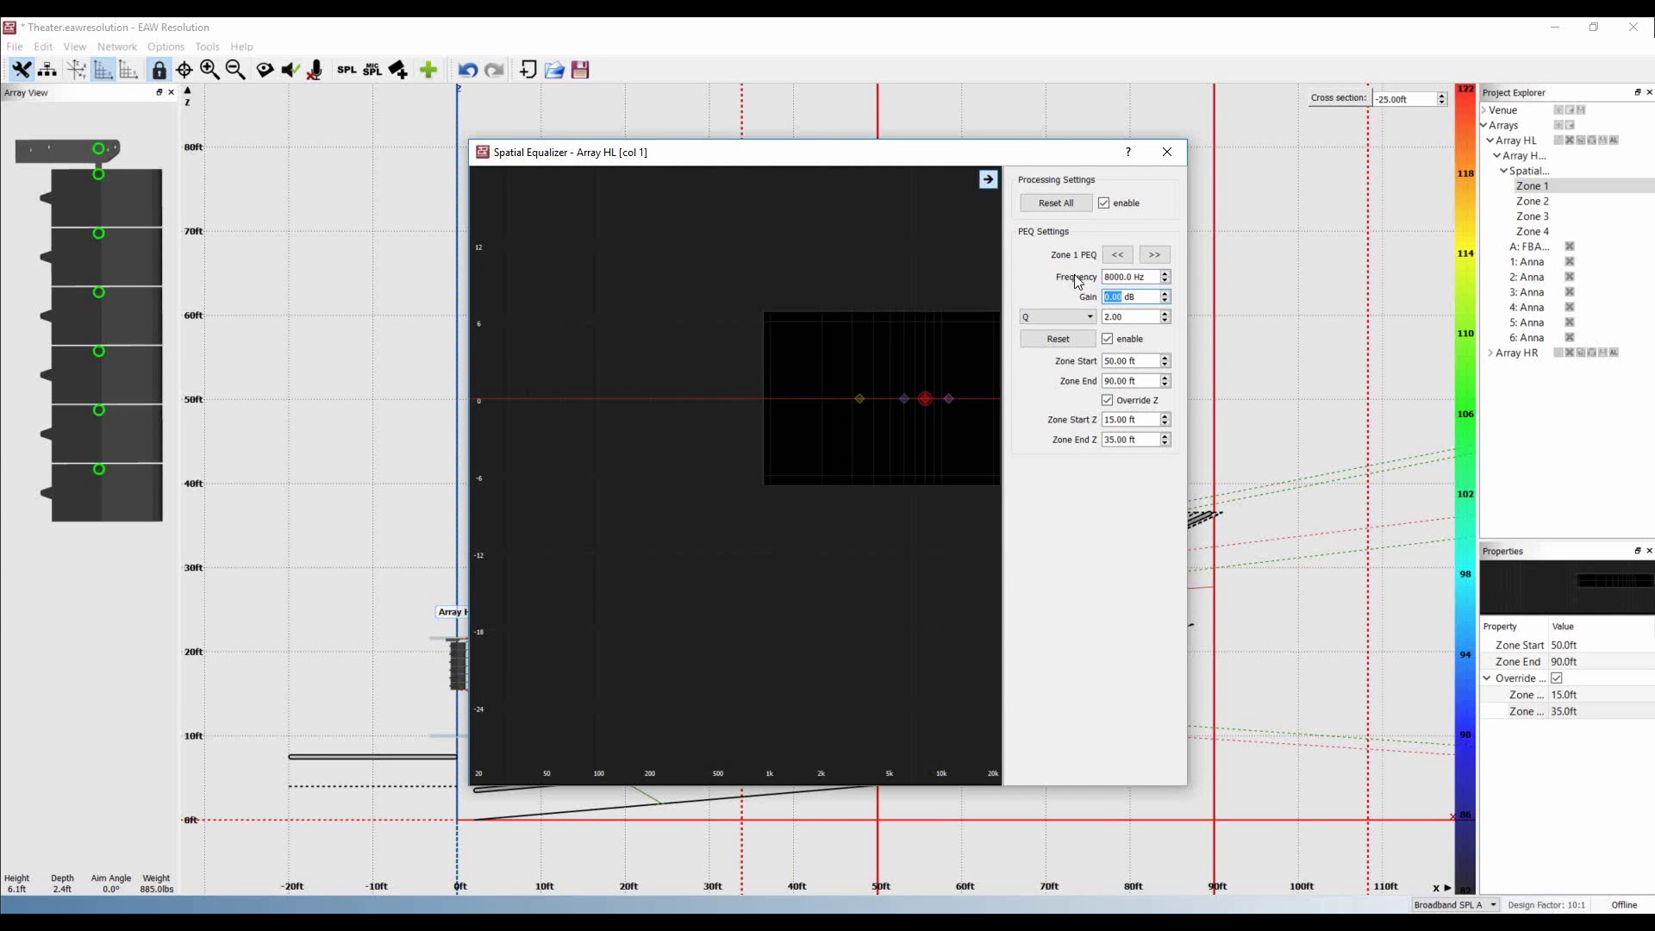
pyautogui.write('-3')
pyautogui.press('Tab')
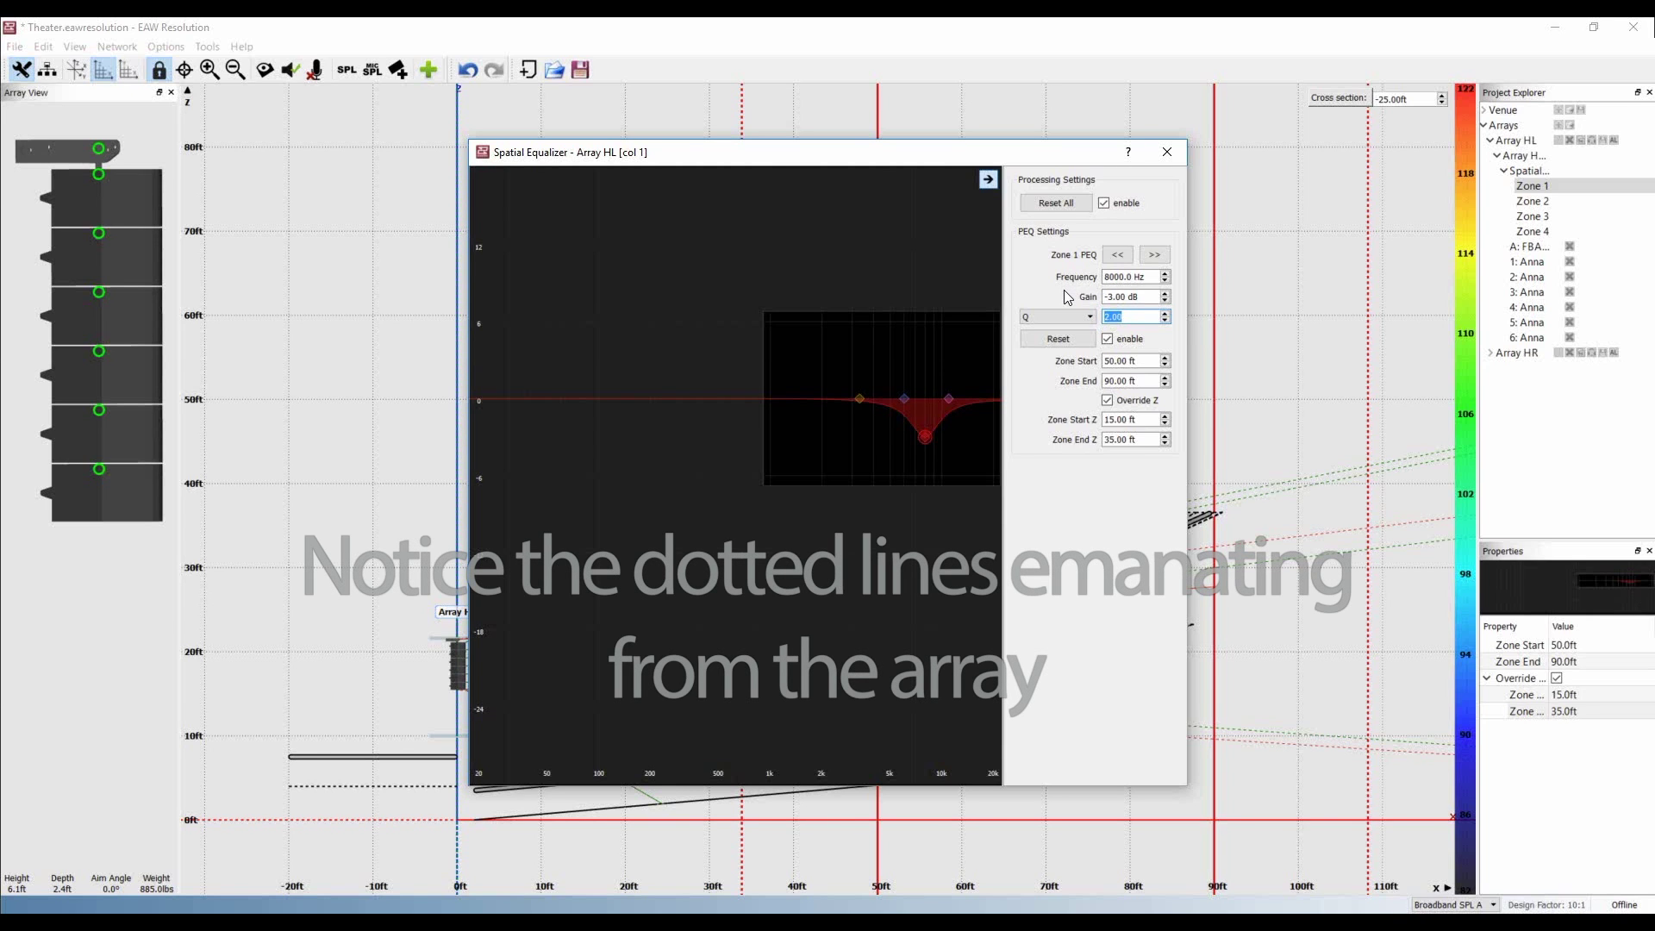
pyautogui.click(1167, 151)
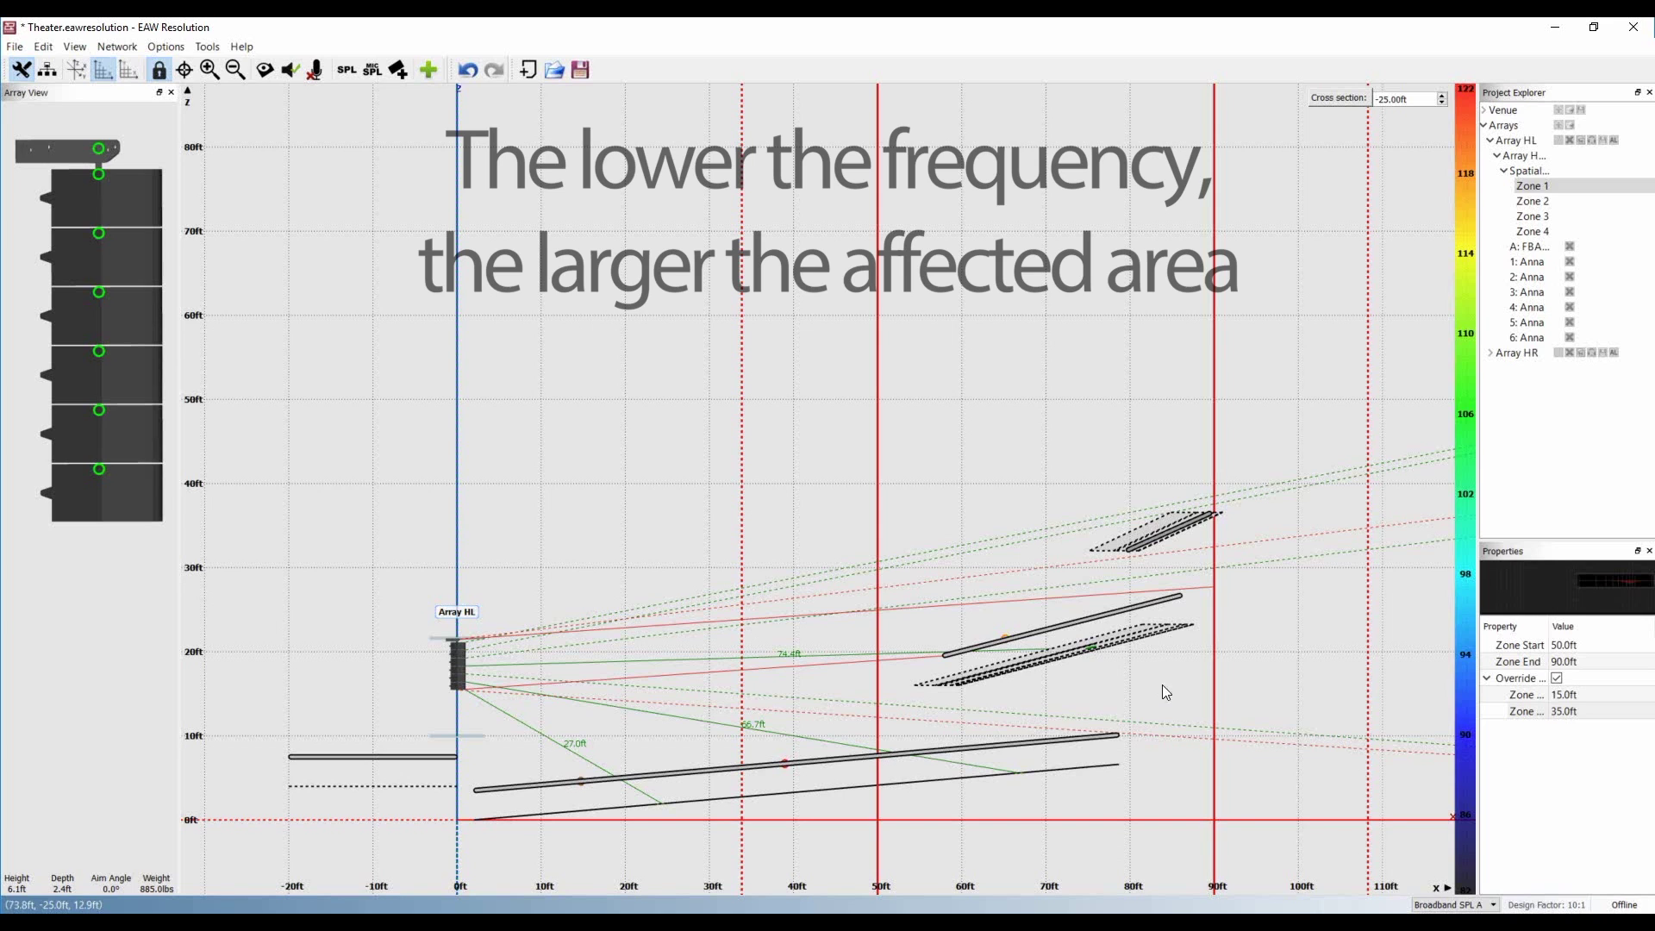
# Step: Reopen the spatial equalizer, narrowing it and moving it beside the section view
pyautogui.click(1568, 582)
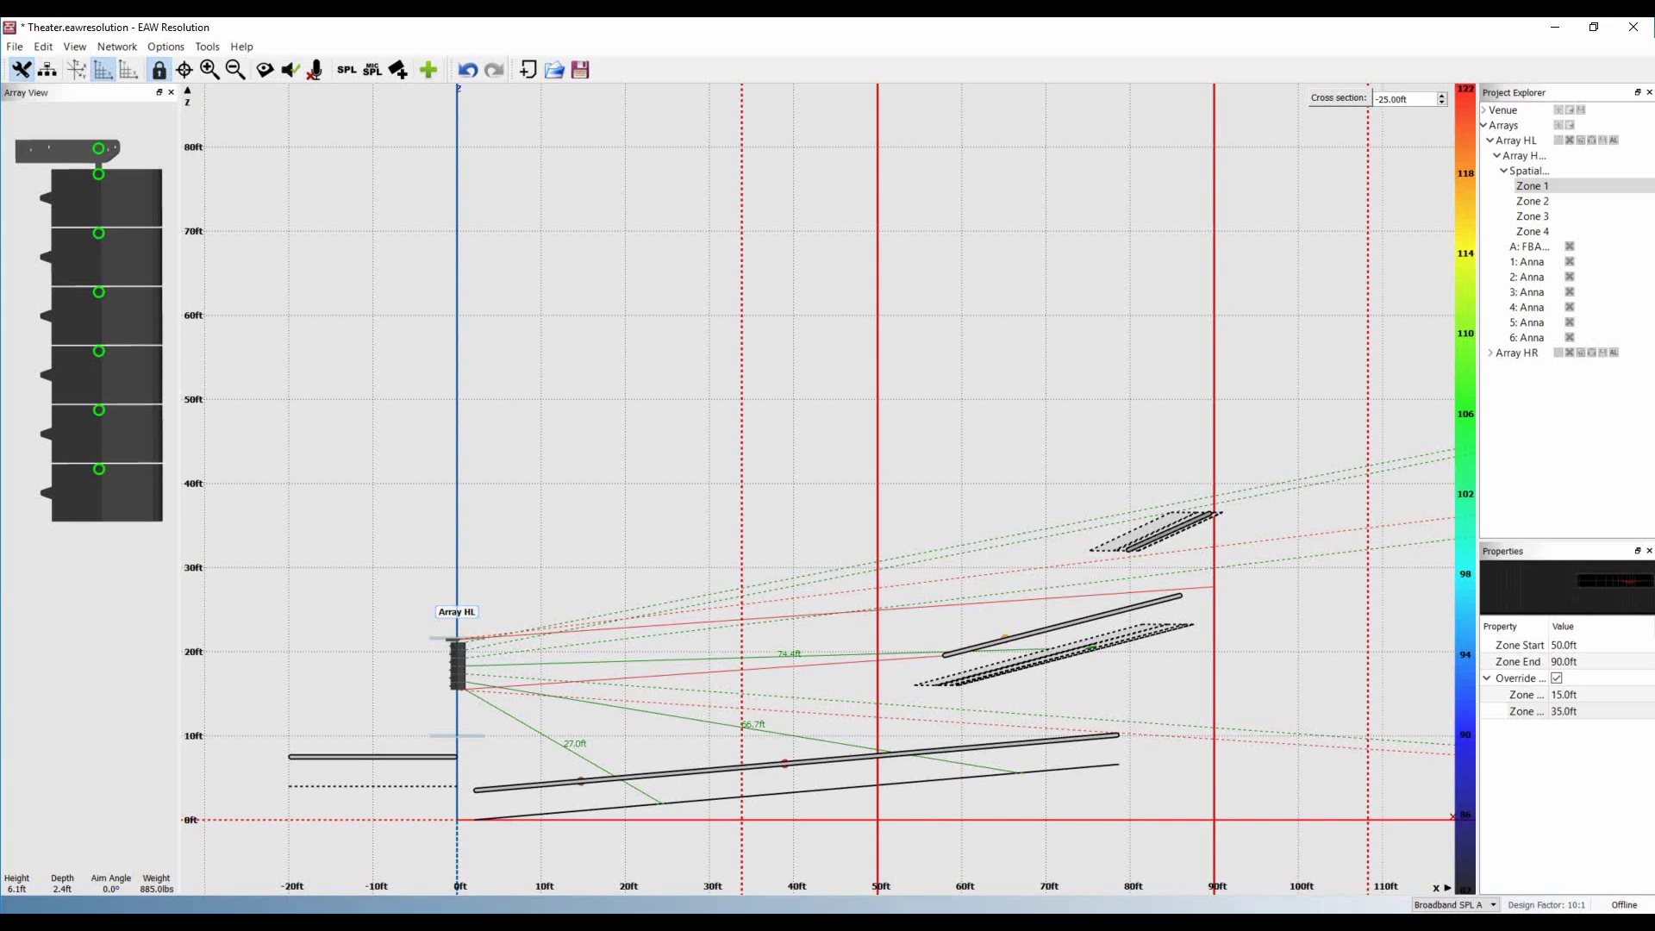
pyautogui.moveTo(471, 422); pyautogui.dragTo(1046, 420)
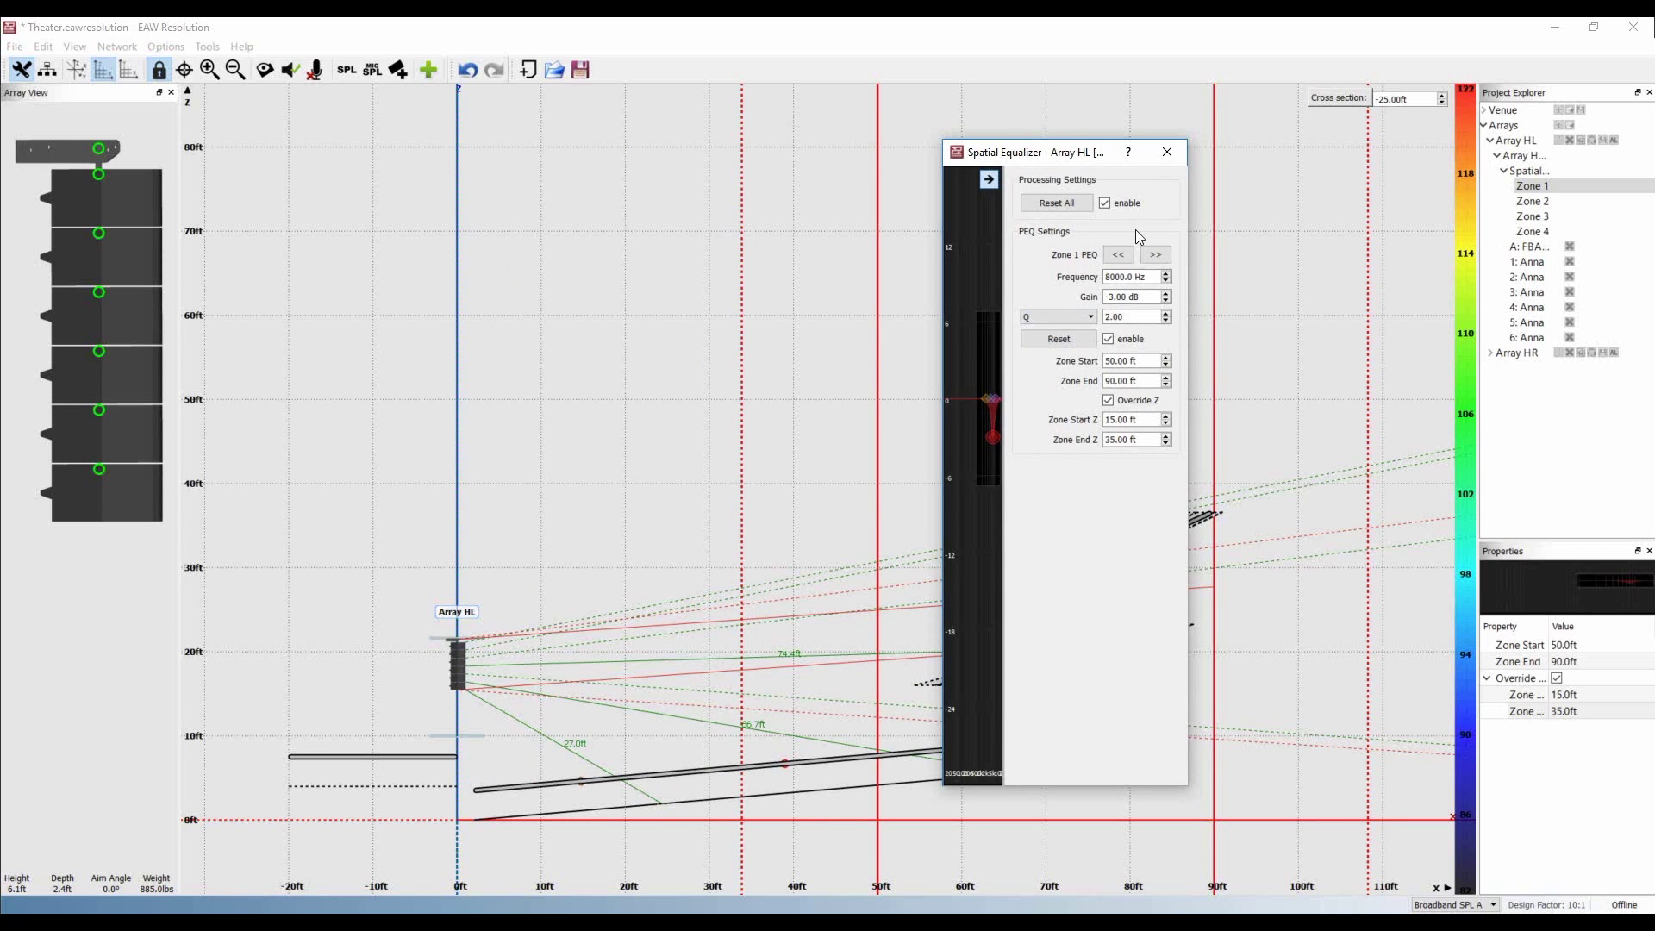
pyautogui.moveTo(1079, 150); pyautogui.dragTo(1305, 104)
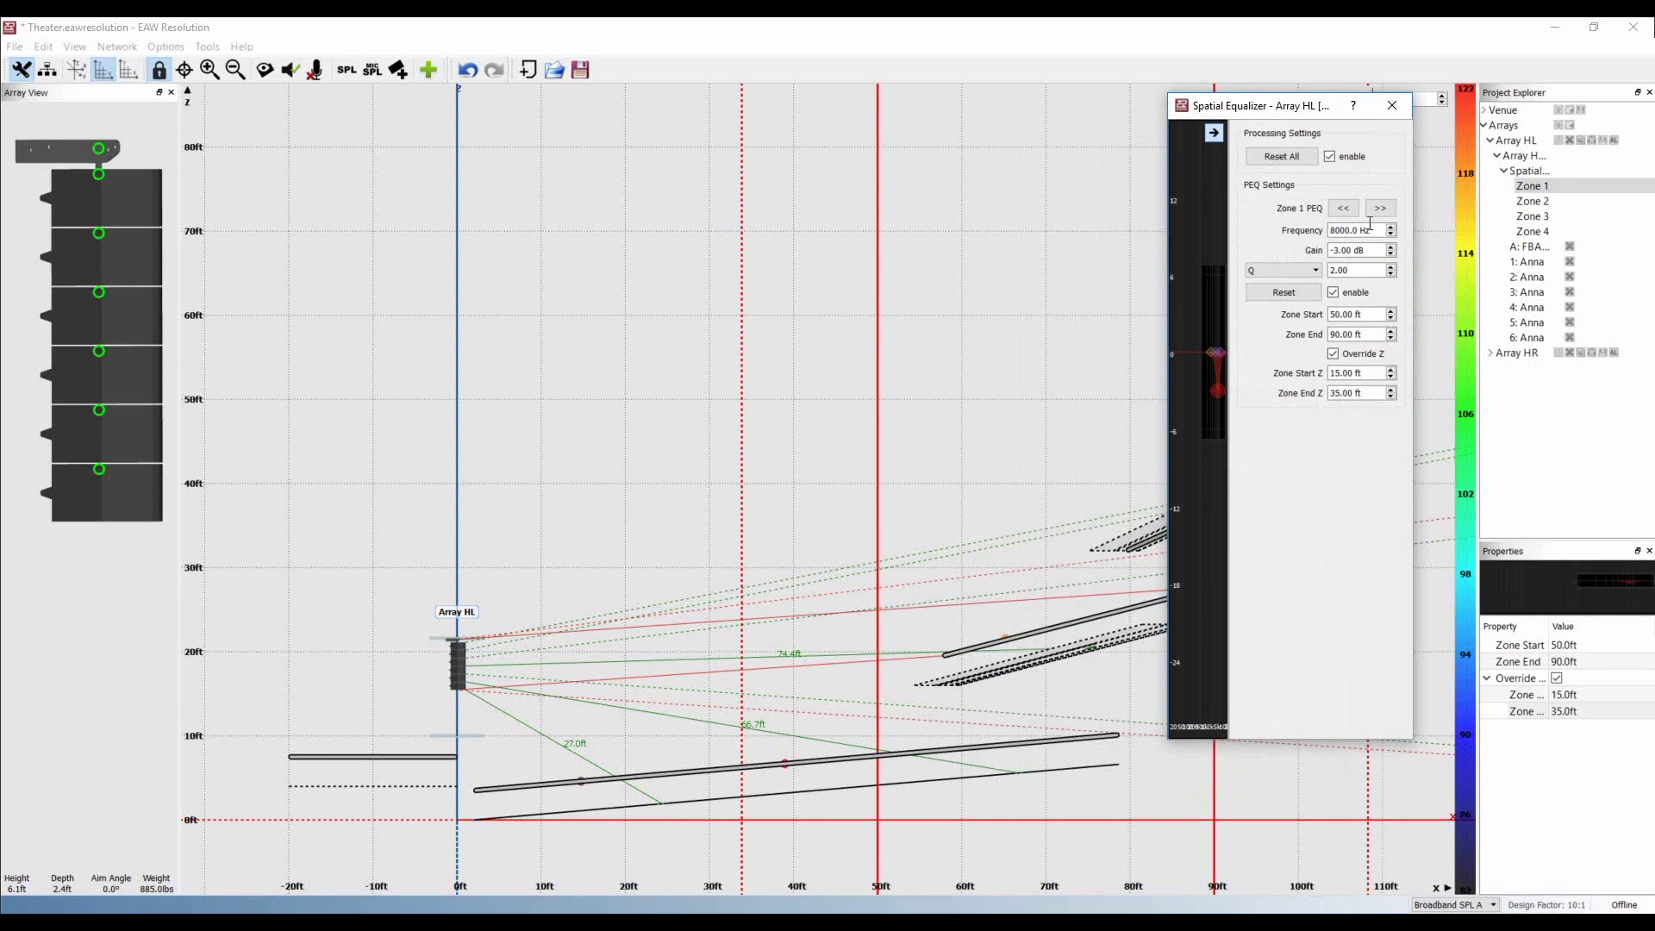
pyautogui.moveTo(1372, 231); pyautogui.dragTo(1300, 231)
# Step: Try filter frequencies of 5000 Hz and 2000 Hz, then restore 8000 Hz
pyautogui.write('5000')
pyautogui.press('Tab')
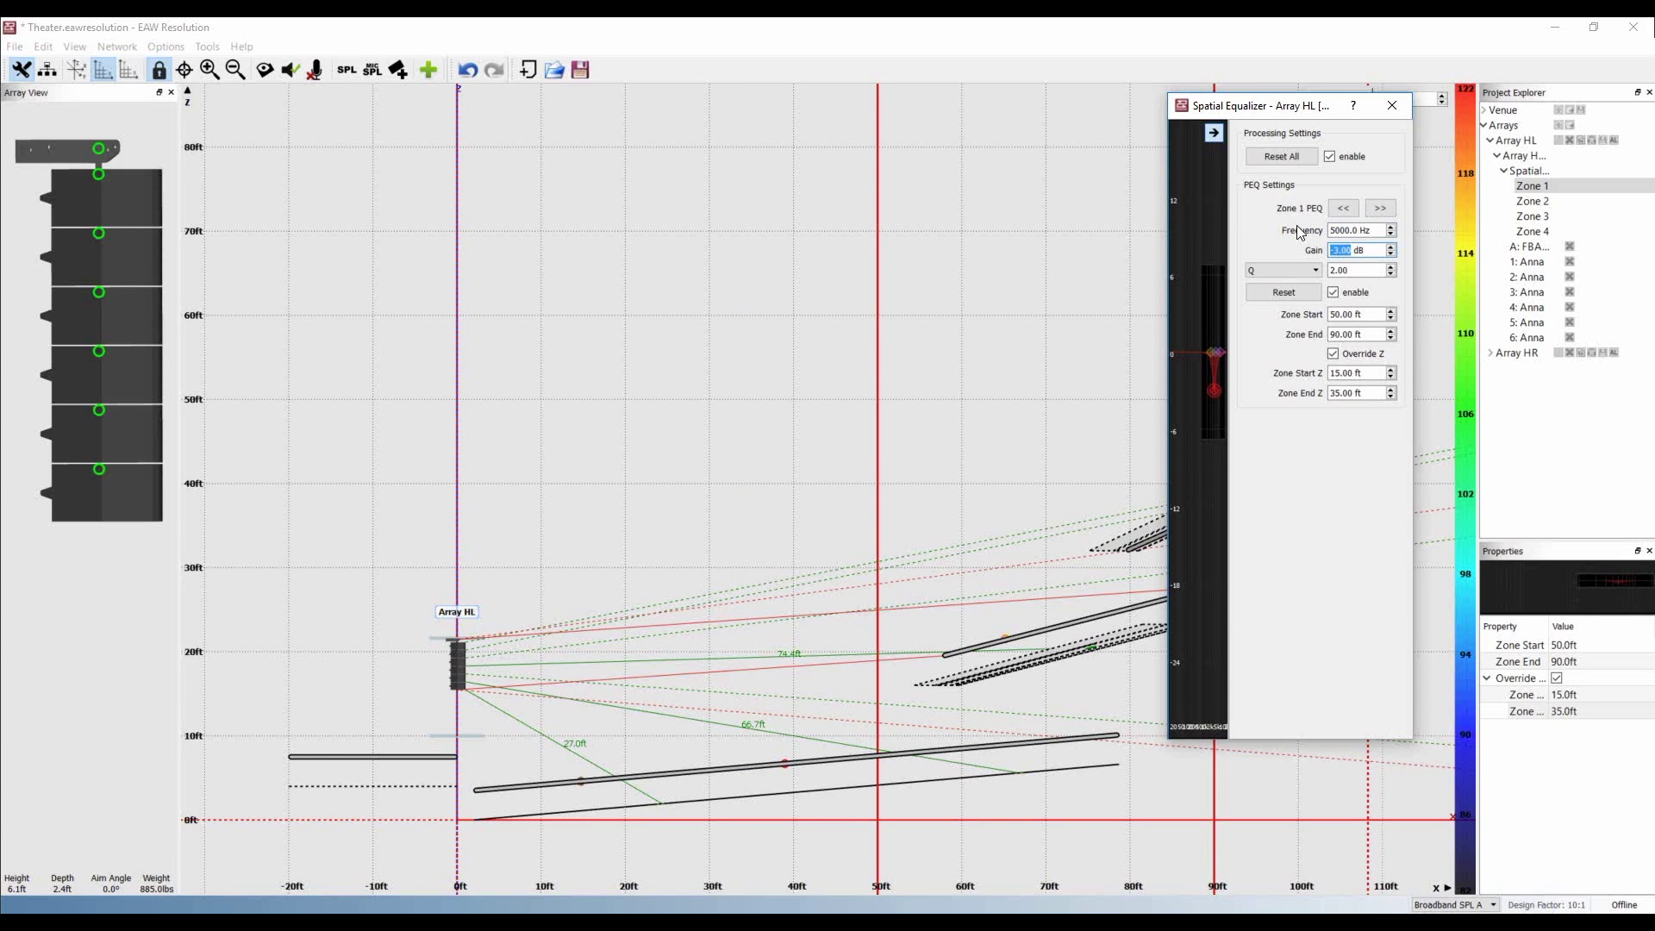
pyautogui.moveTo(1379, 230); pyautogui.dragTo(1310, 236)
pyautogui.write('2000')
pyautogui.press('Tab')
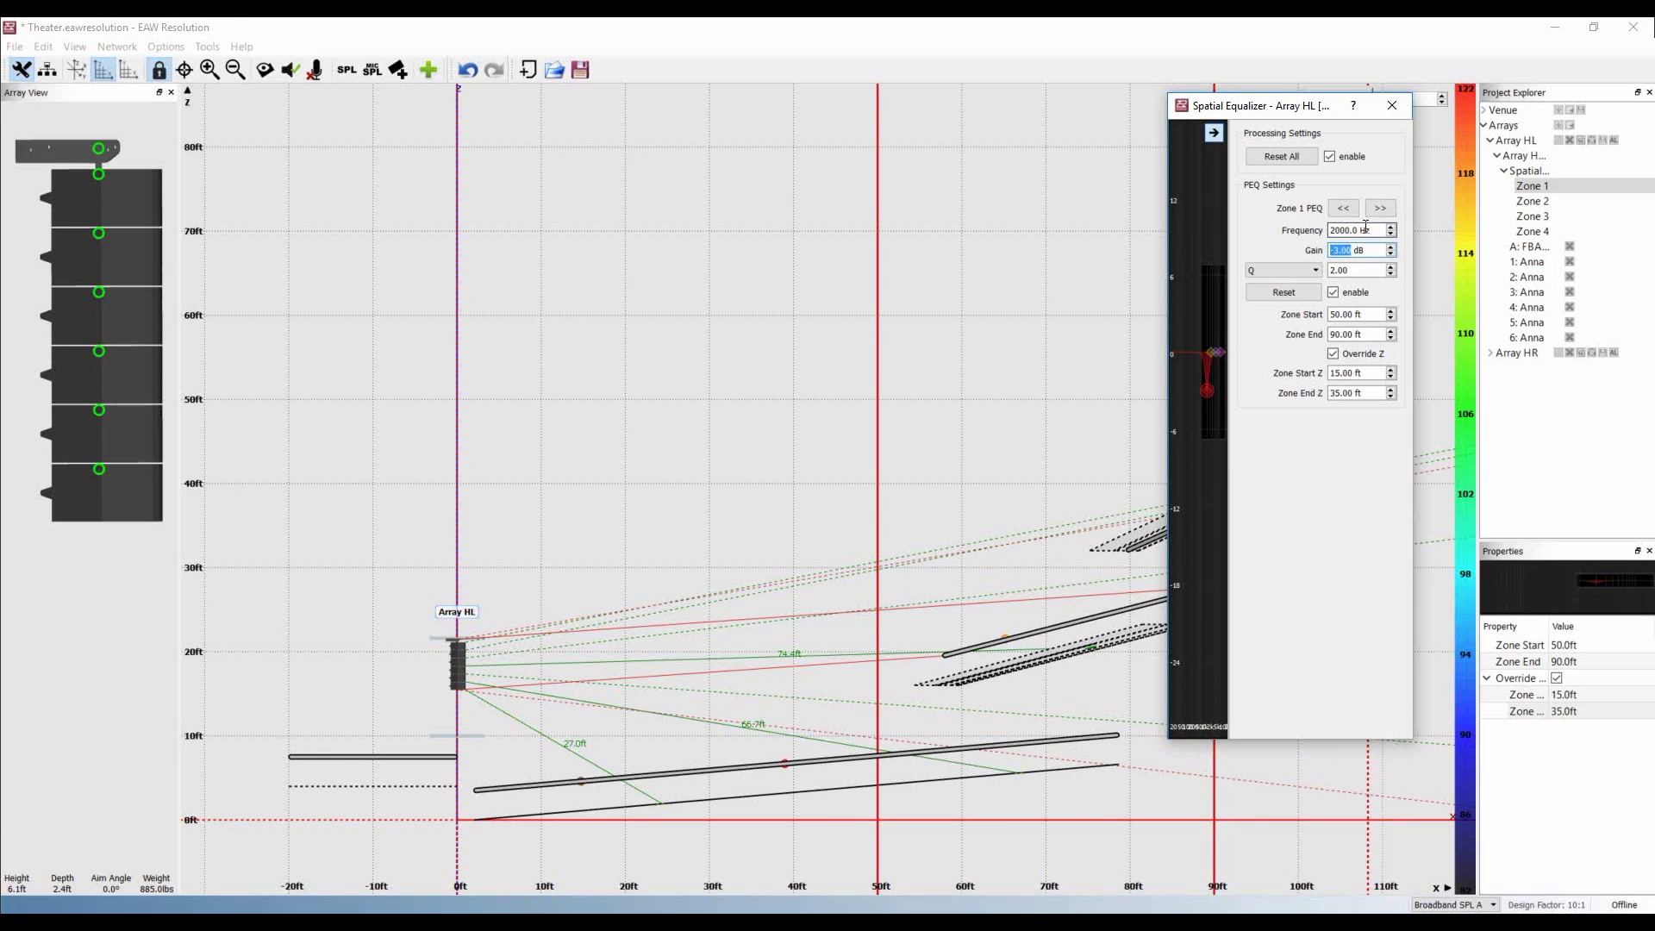
pyautogui.moveTo(1372, 230); pyautogui.dragTo(1295, 239)
pyautogui.write('8000')
pyautogui.press('Tab')
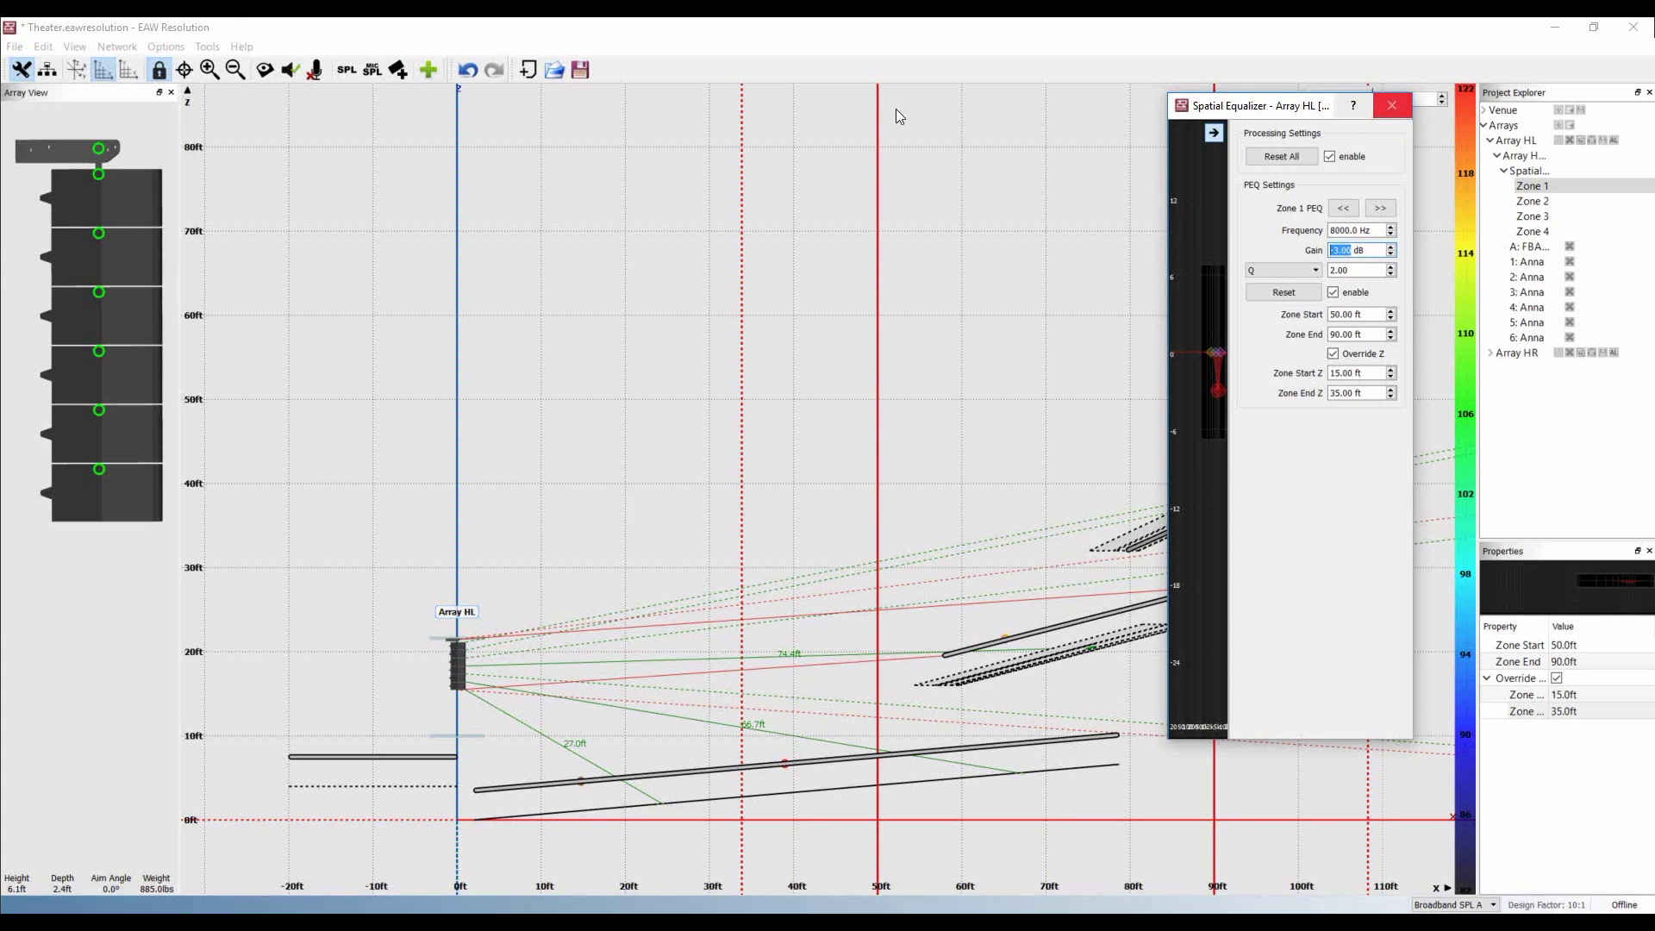
# Step: Return focus to the main section view window
pyautogui.click(1371, 88)
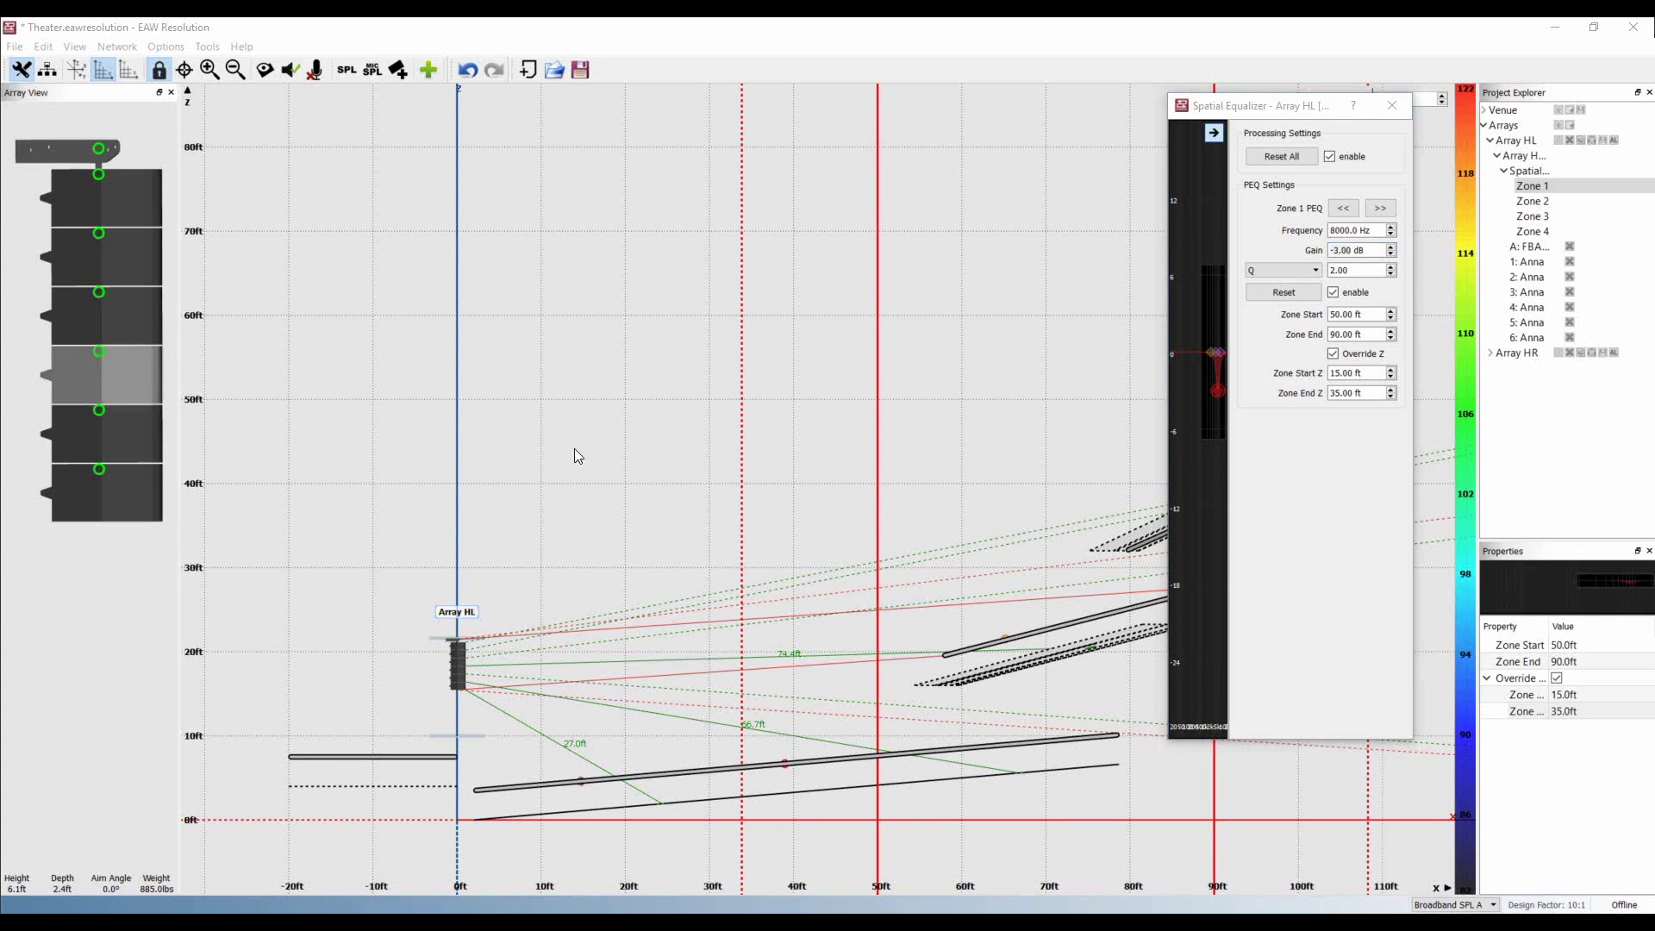